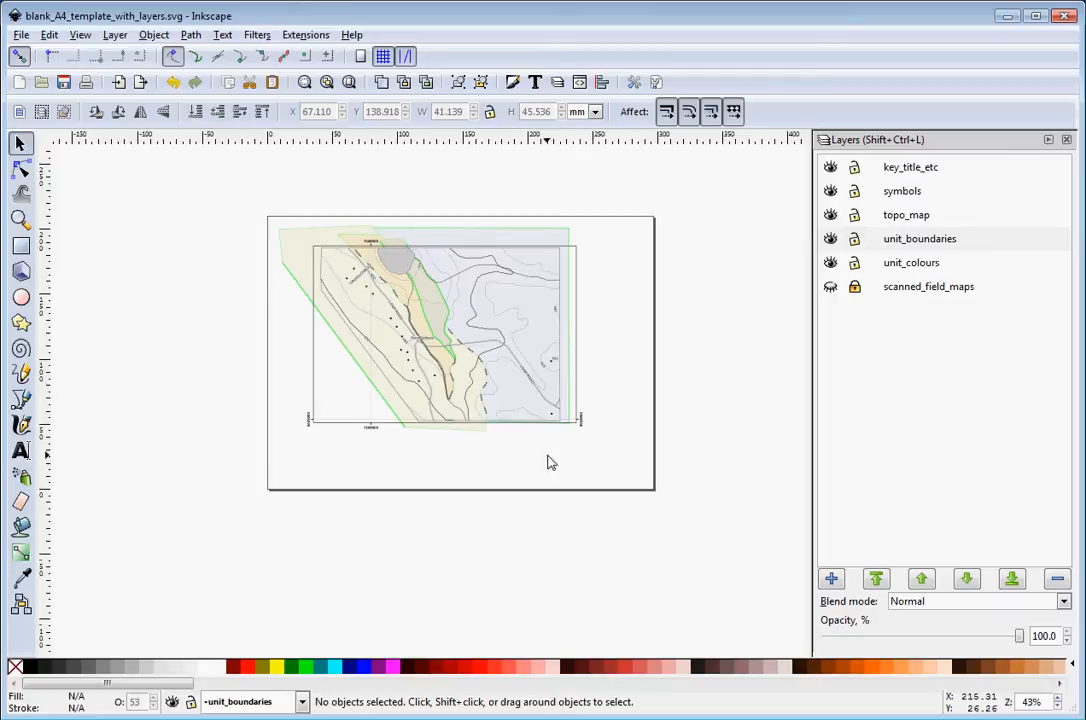
Set the document's custom page size to 600 by 400 mm
left_click(21, 35)
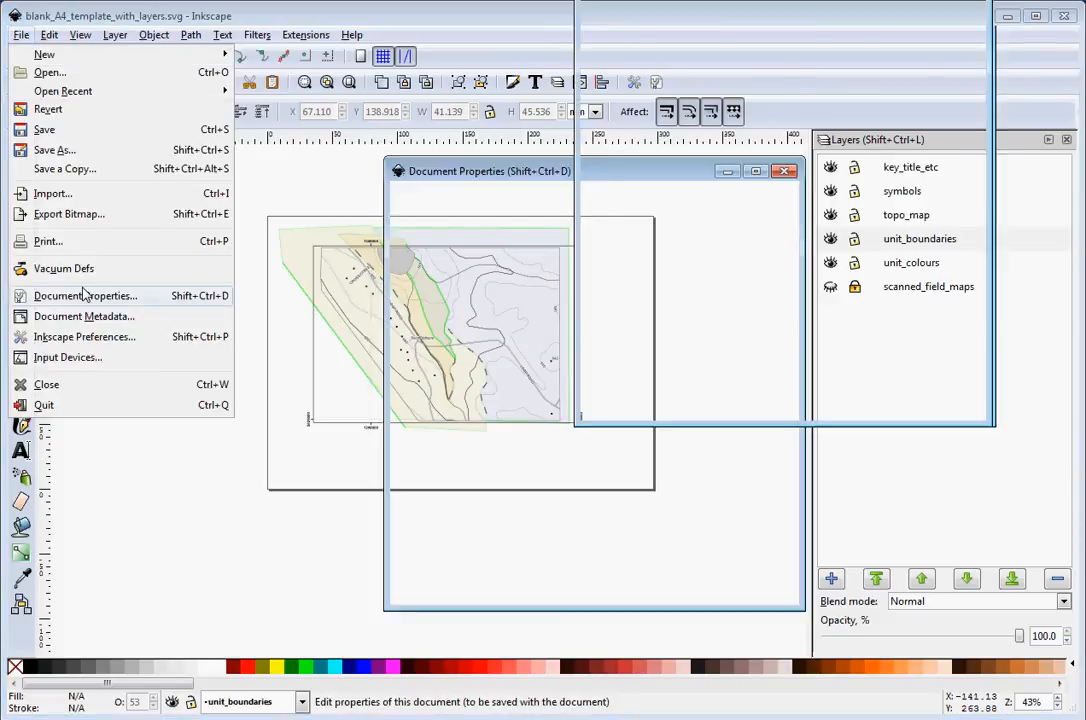
left_click(85, 296)
left_click_drag(819, 6, 836, 132)
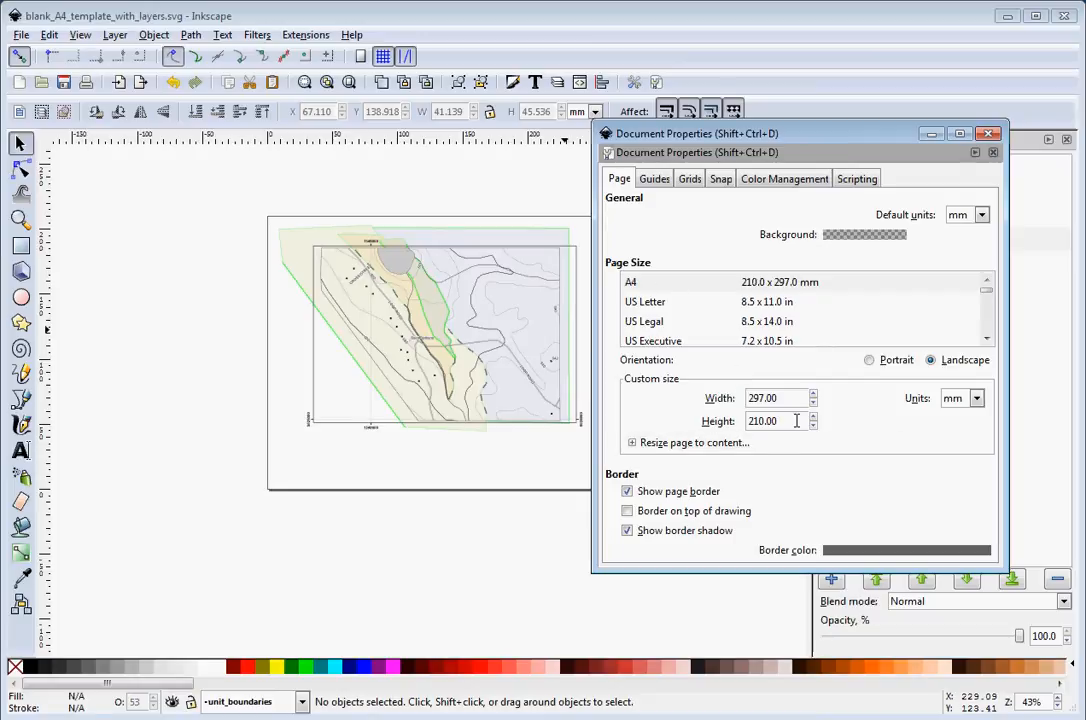
left_click_drag(785, 398, 740, 403)
type("60")
left_click_drag(744, 421, 775, 422)
type("40")
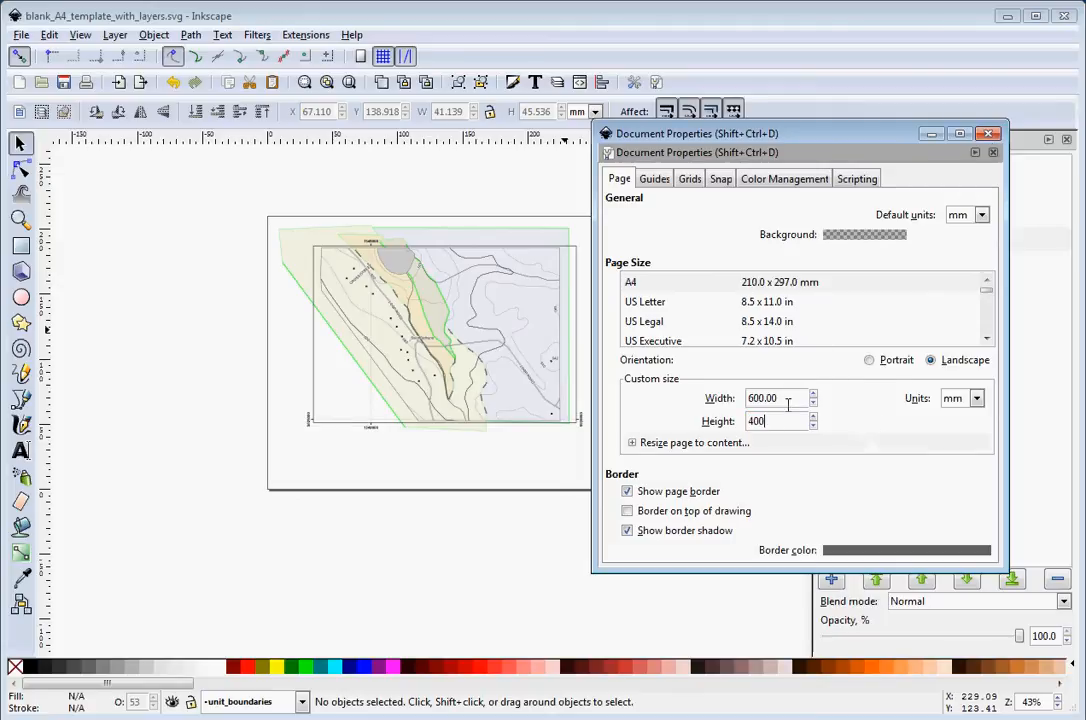
left_click(992, 152)
Show the scanned_field_maps layer
scroll(647, 439, "up", 3)
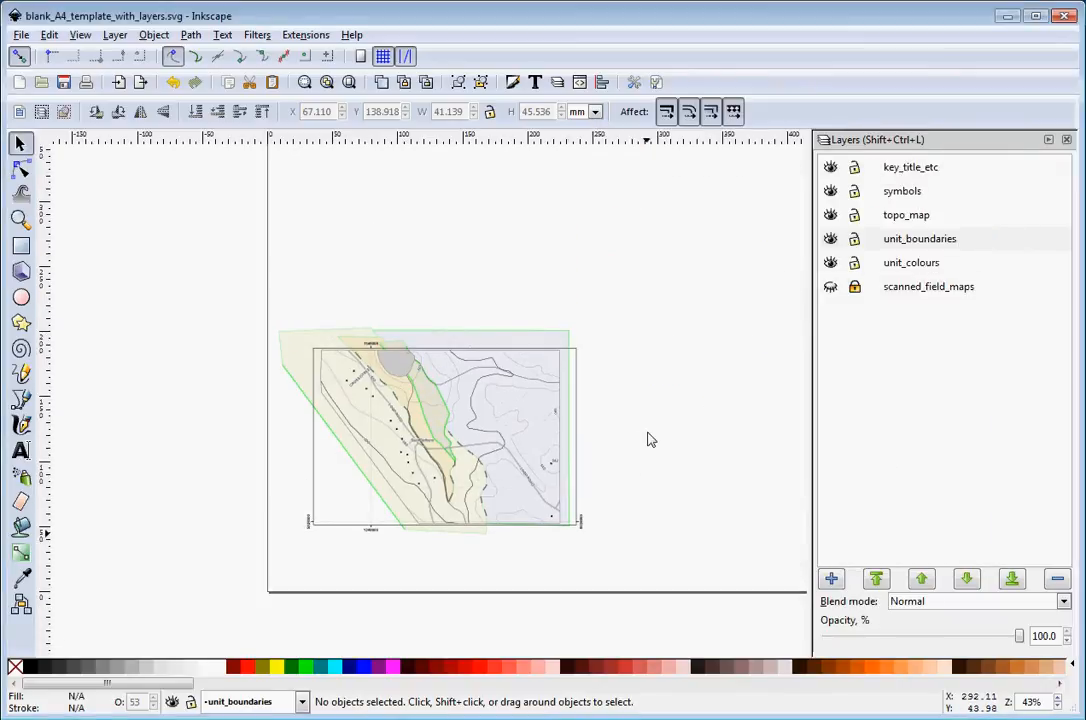
left_click(830, 287)
left_click_drag(245, 279, 620, 541)
scroll(606, 545, "up", 3)
left_click_drag(533, 332, 560, 308)
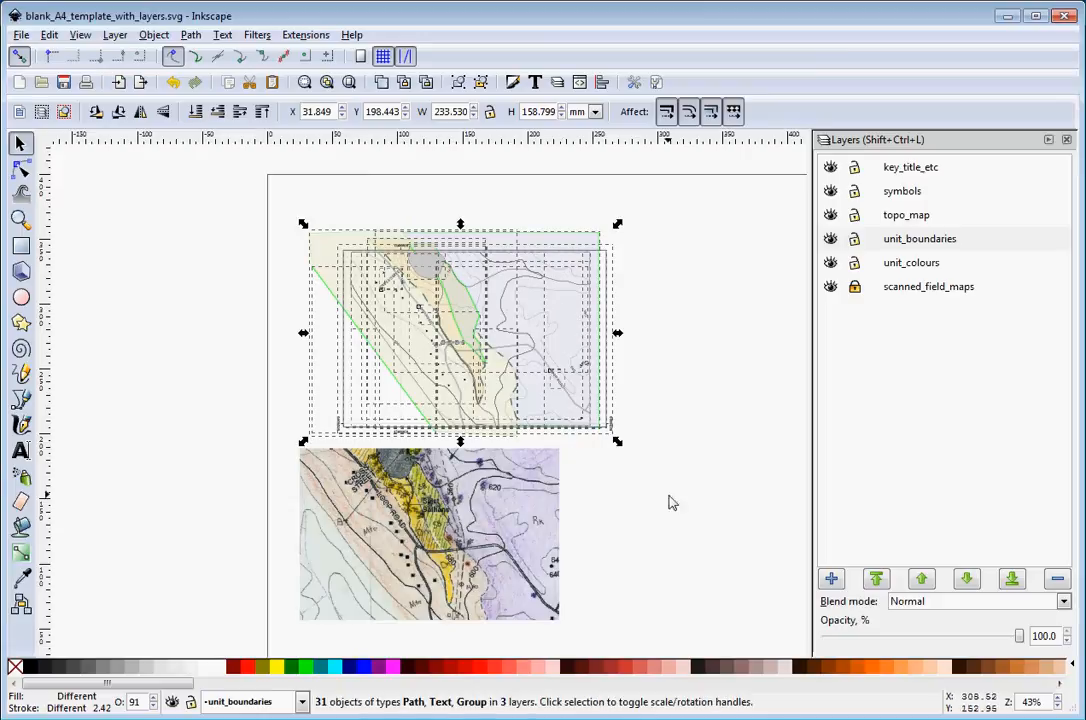
left_click(715, 545)
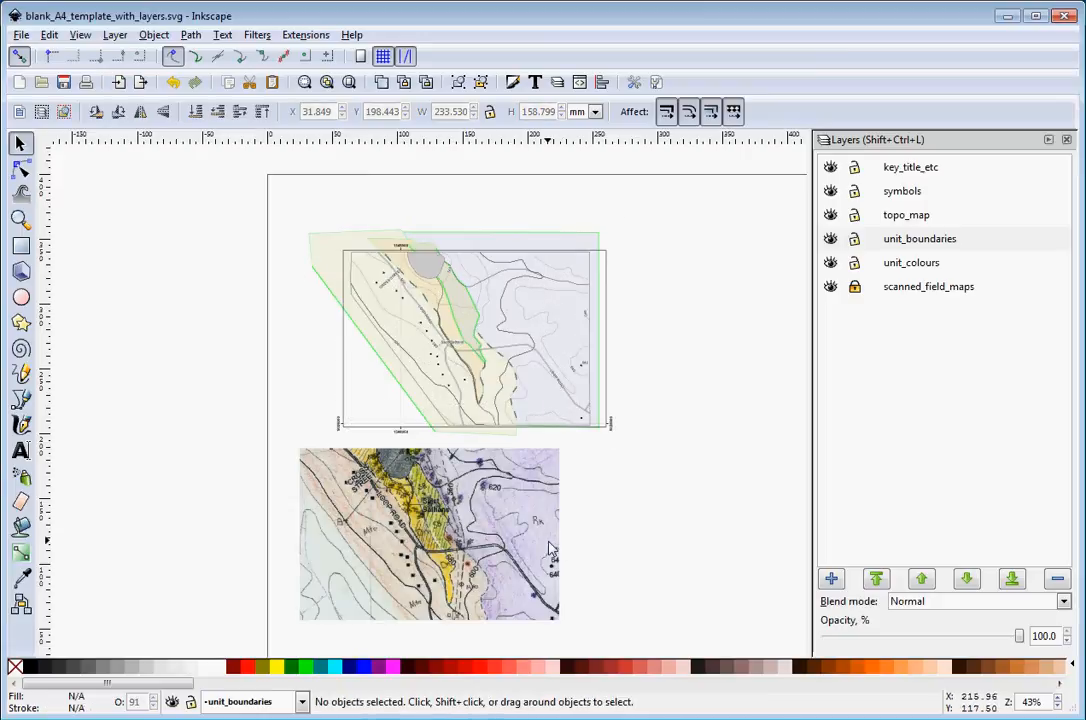
key("ctrl+z")
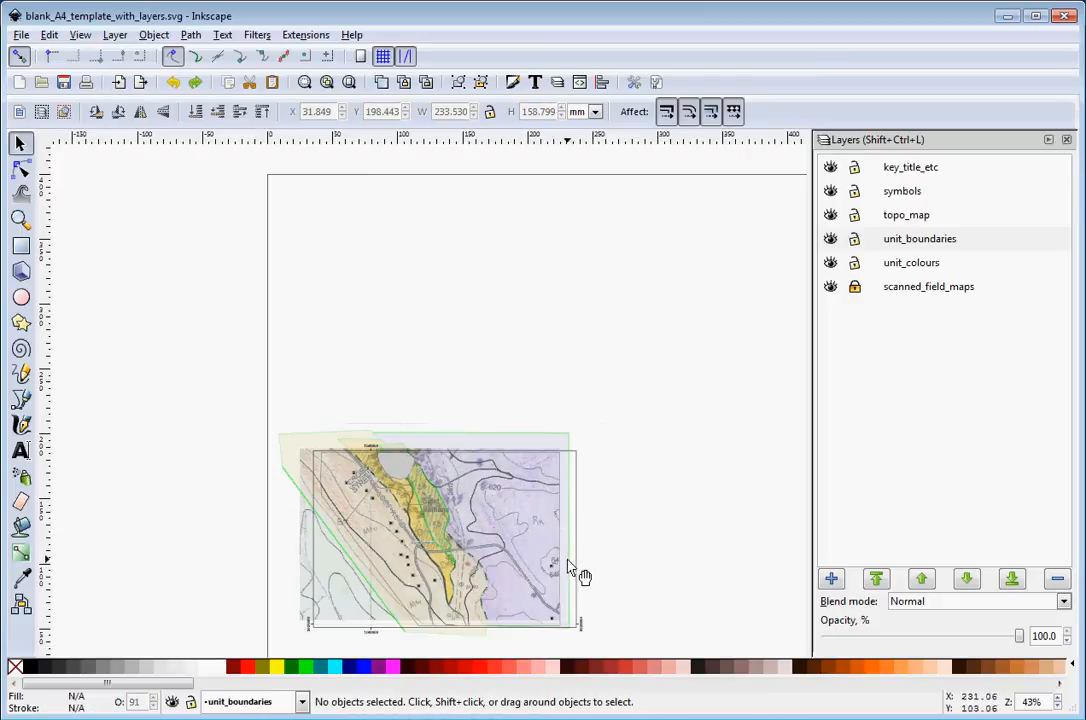
Select all the map objects and move them up toward the page's top edge
left_click(915, 239)
left_click_drag(226, 400, 645, 611)
left_click_drag(540, 508, 566, 298)
scroll(613, 364, "right", 2)
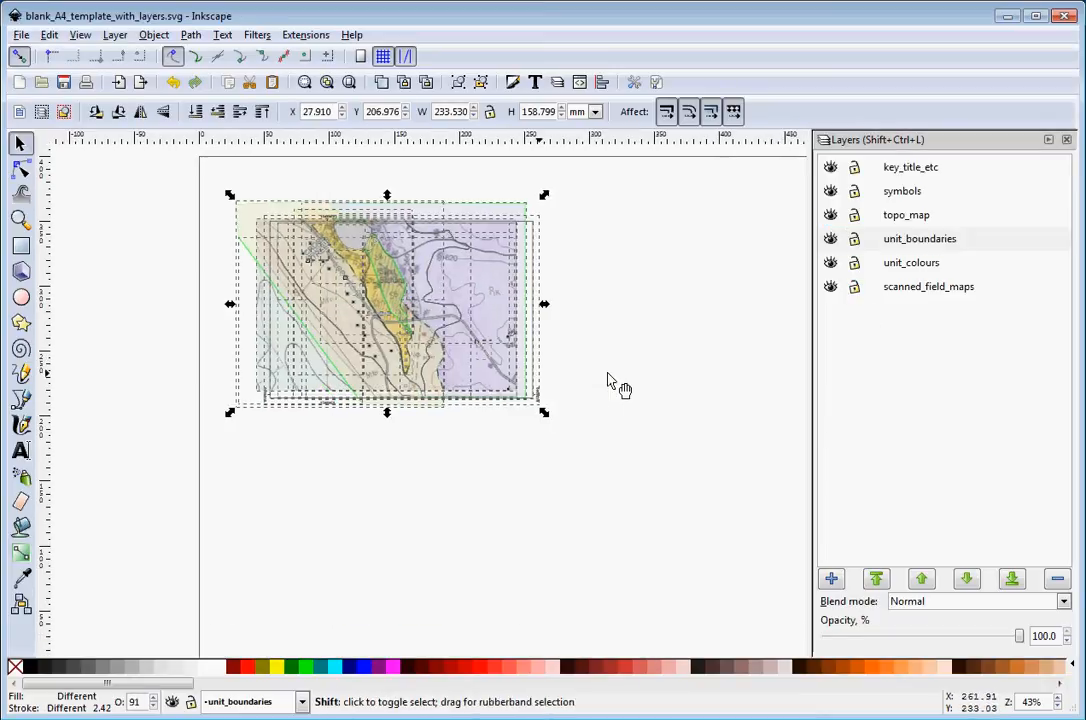
scroll(612, 384, "right", 3)
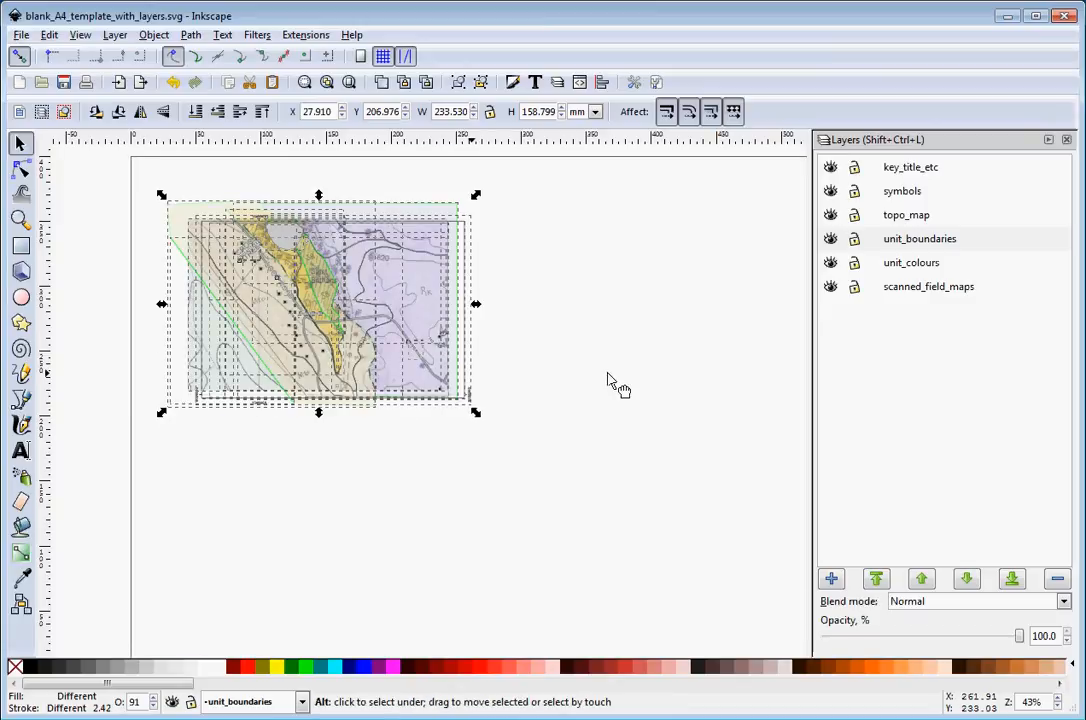
scroll(612, 380, "down", 3)
key("Escape")
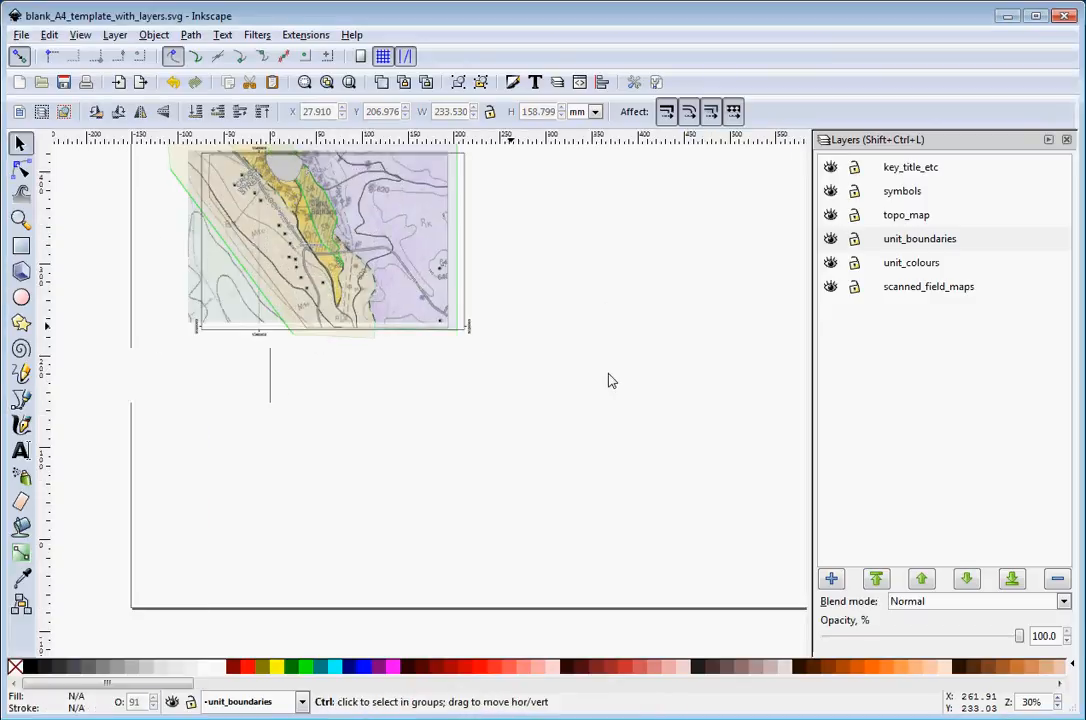
Set the document's custom page size to 400 by 300 mm
scroll(612, 380, "down", 1)
scroll(618, 385, "right", 2)
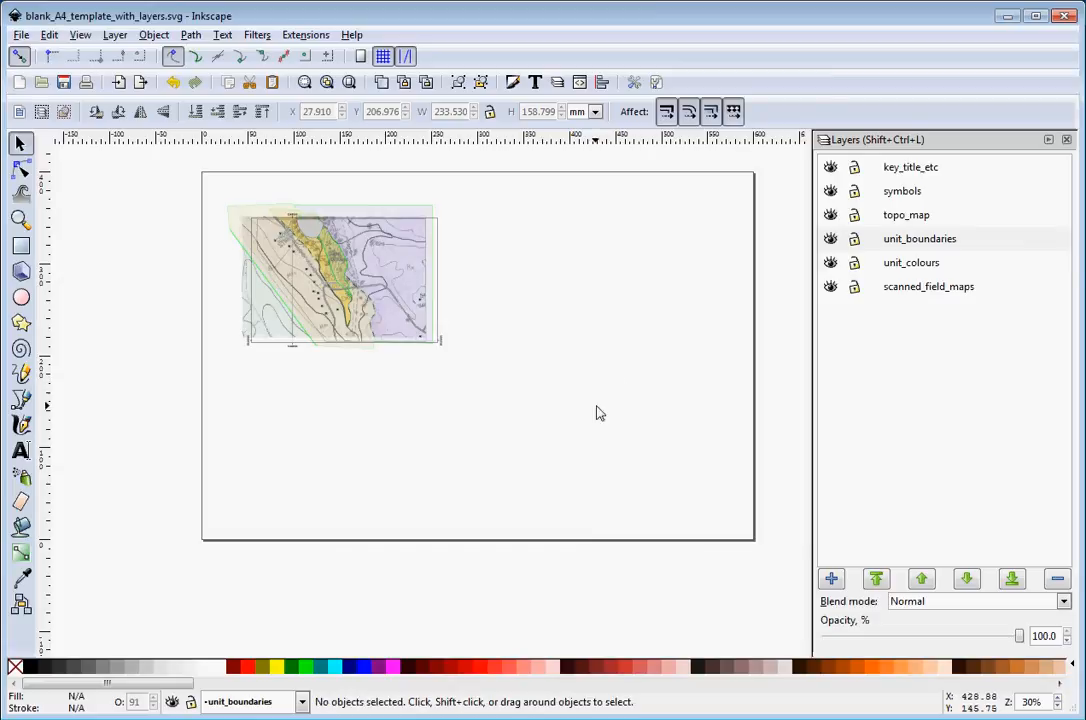
left_click(22, 35)
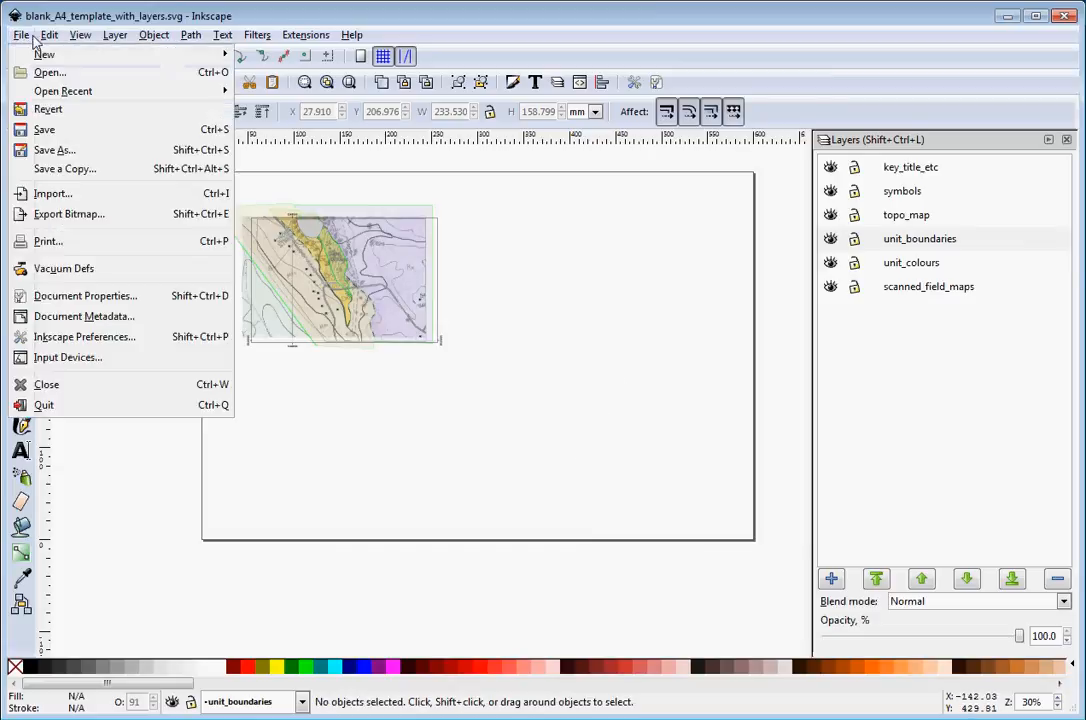
left_click(80, 294)
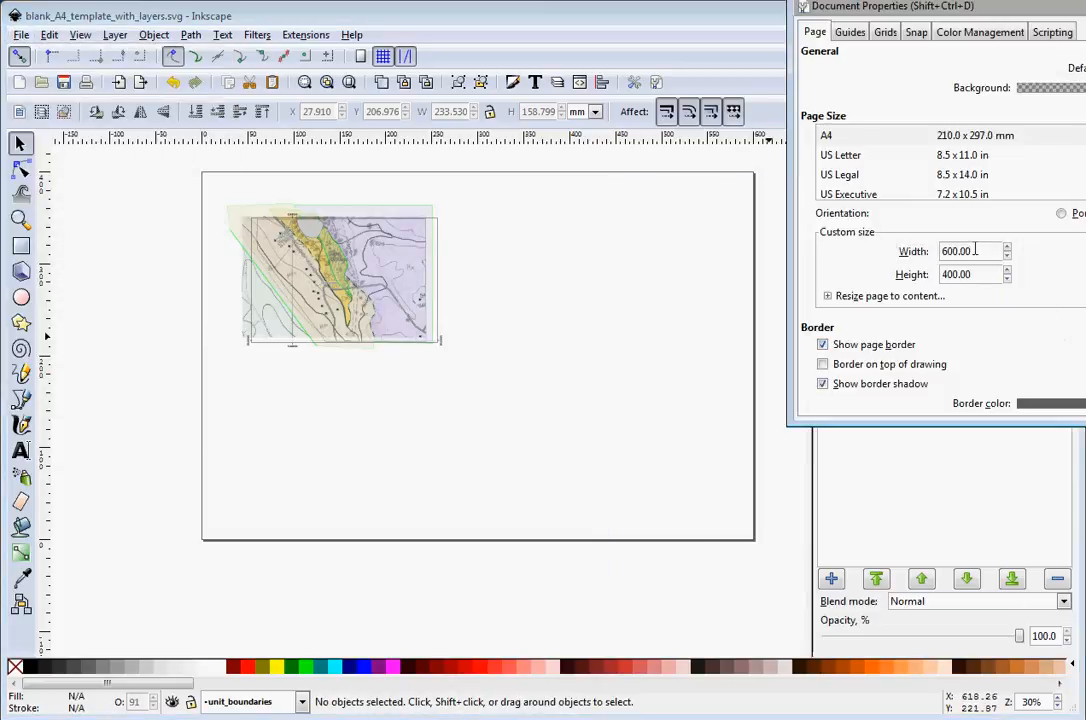
left_click_drag(954, 251, 942, 252)
type("40")
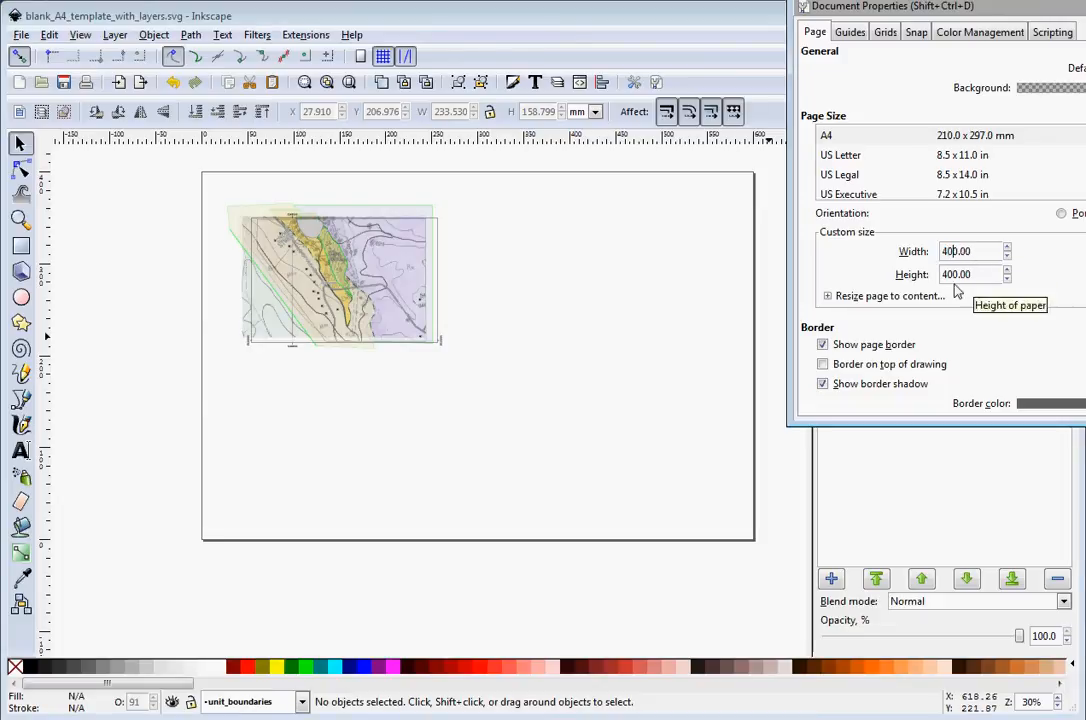
left_click(949, 275)
left_click_drag(949, 274, 943, 276)
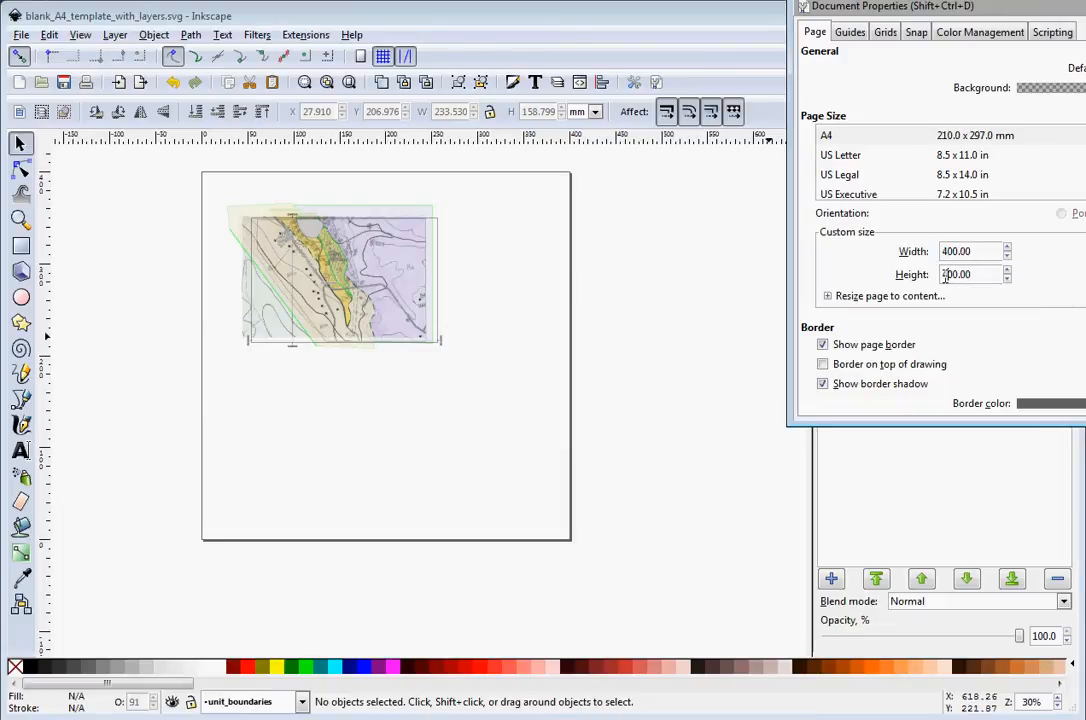
type("3")
key("Return")
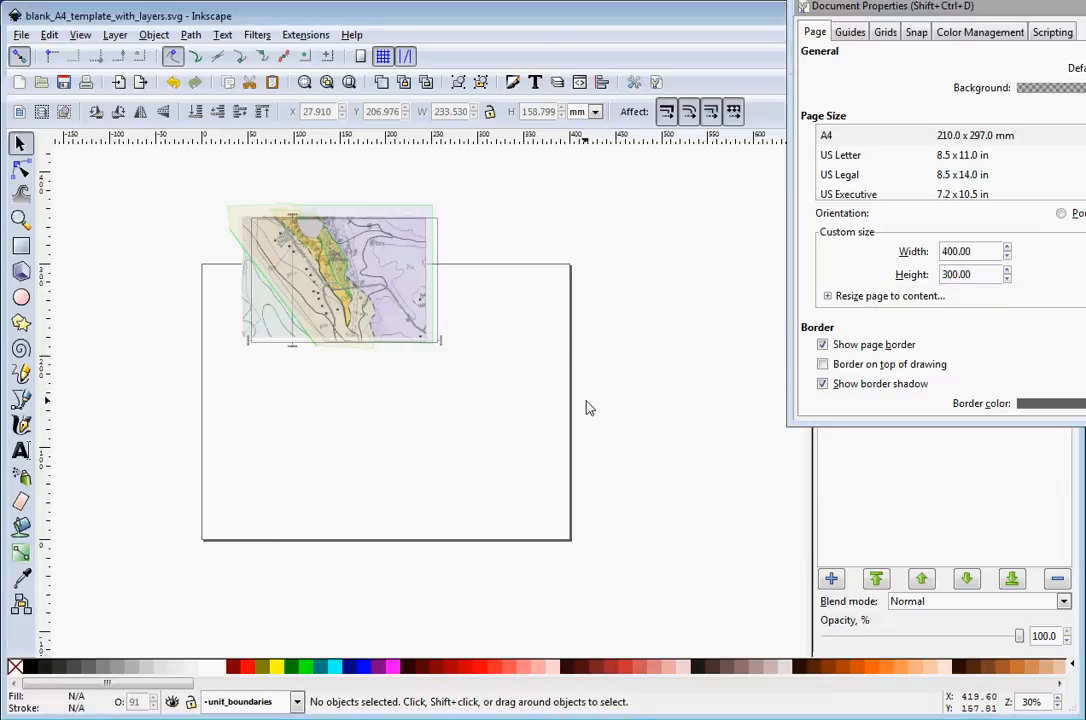
Move all the map objects down into the upper-left area of the page and close the document properties
left_click_drag(157, 180, 446, 340)
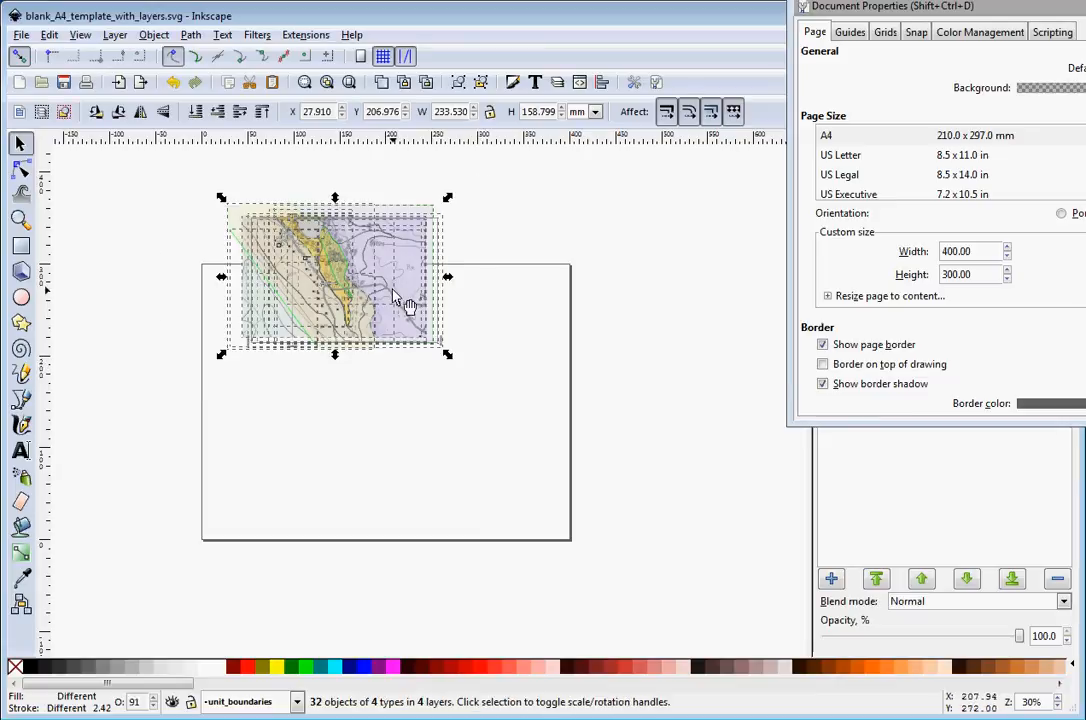
left_click_drag(395, 290, 383, 363)
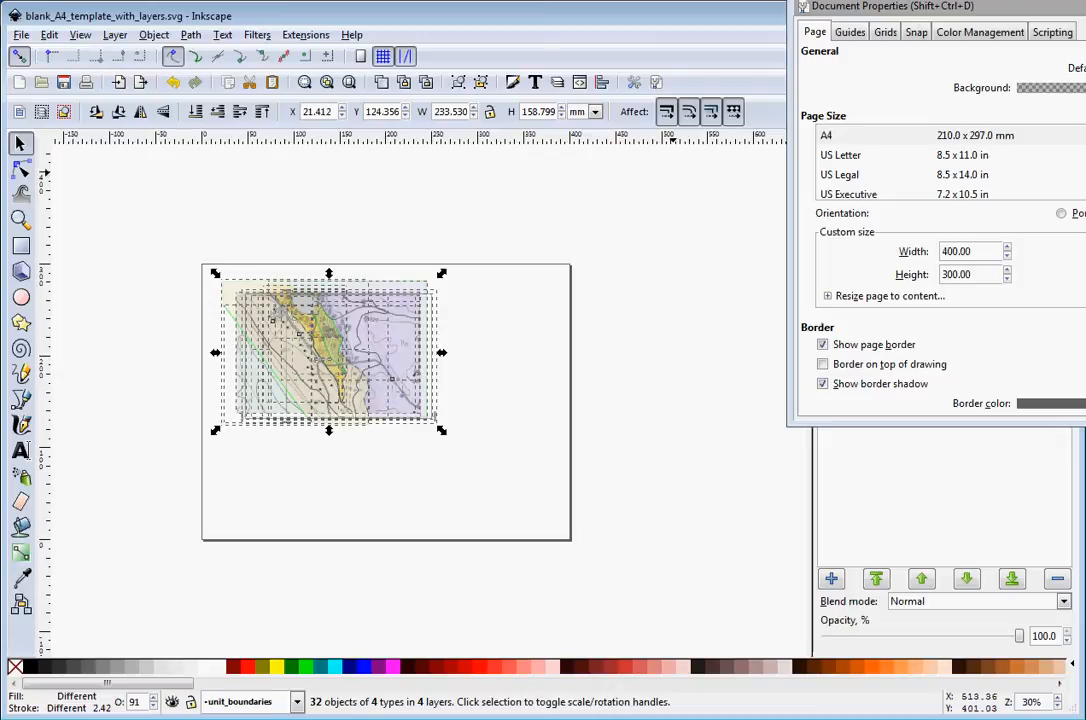
left_click(1085, 6)
left_click(657, 503)
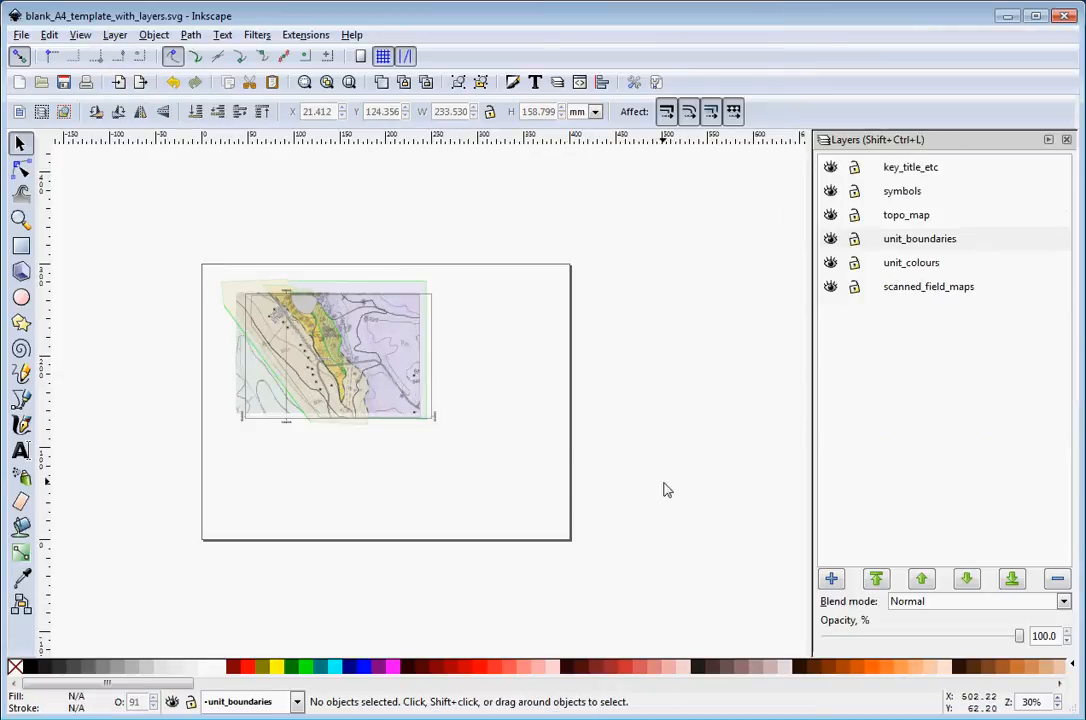
Draw two wide rectangles below the map, about 261 × 38 mm and 267 × 27 mm
left_click(21, 245)
left_click_drag(221, 449, 461, 484)
left_click_drag(221, 503, 466, 525)
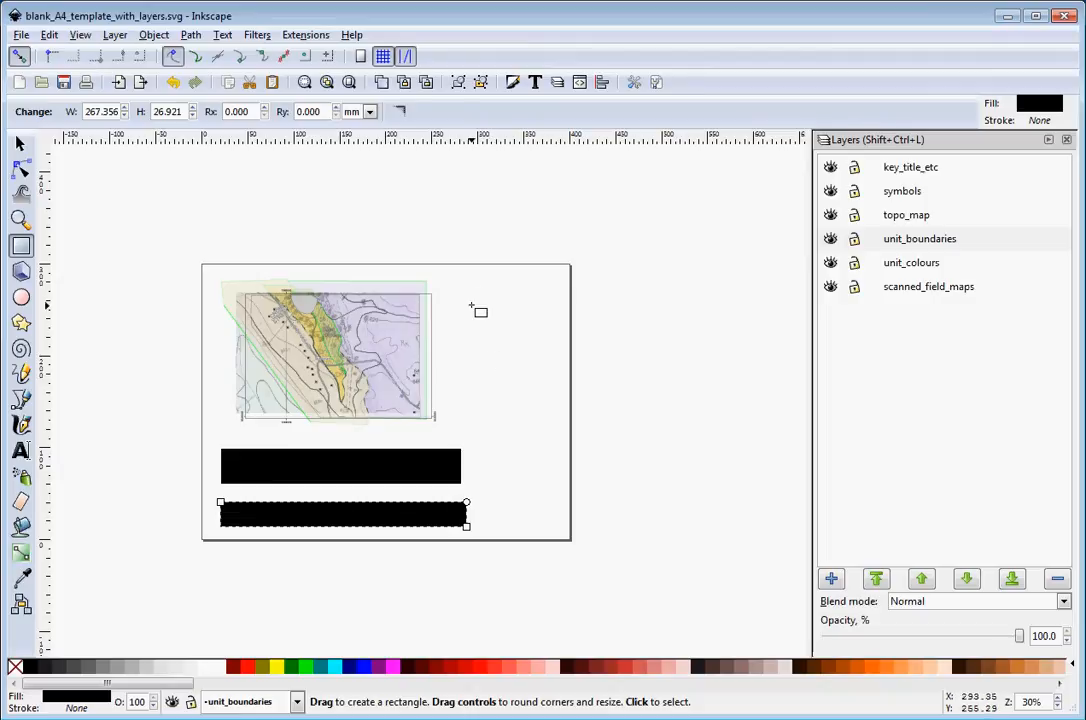
Draw a tall rectangle about 101 × 151 mm to the right of the map
mouse_move(463, 277)
left_mouse_down()
mouse_move(572, 424)
mouse_move(557, 415)
left_mouse_up()
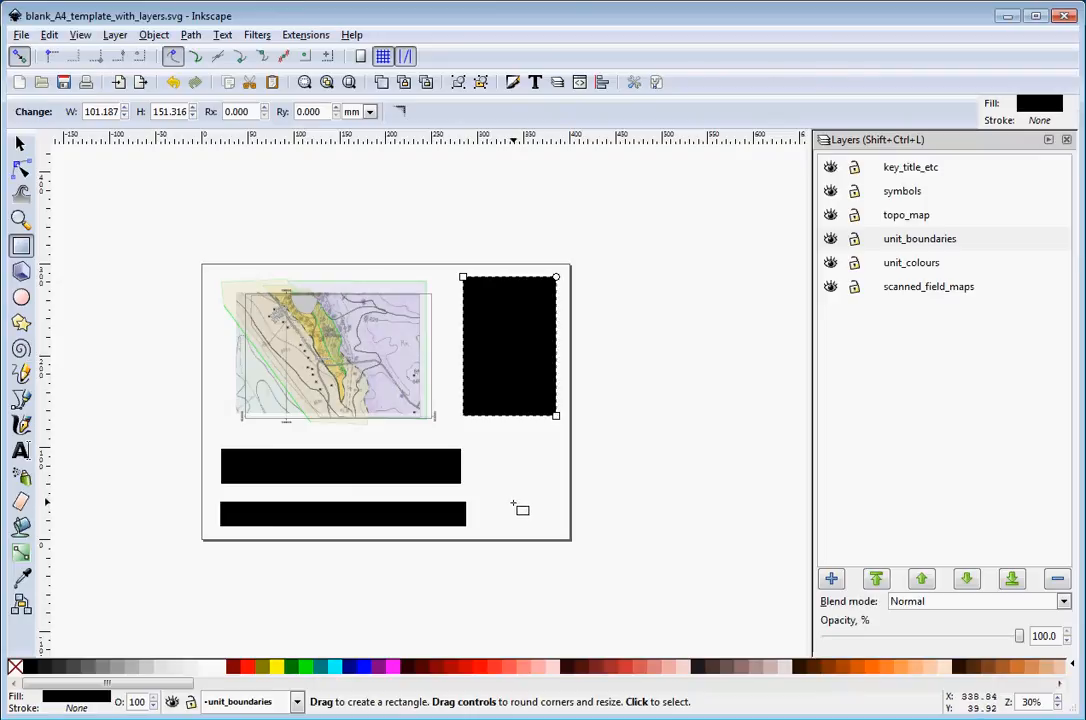
left_click(20, 143)
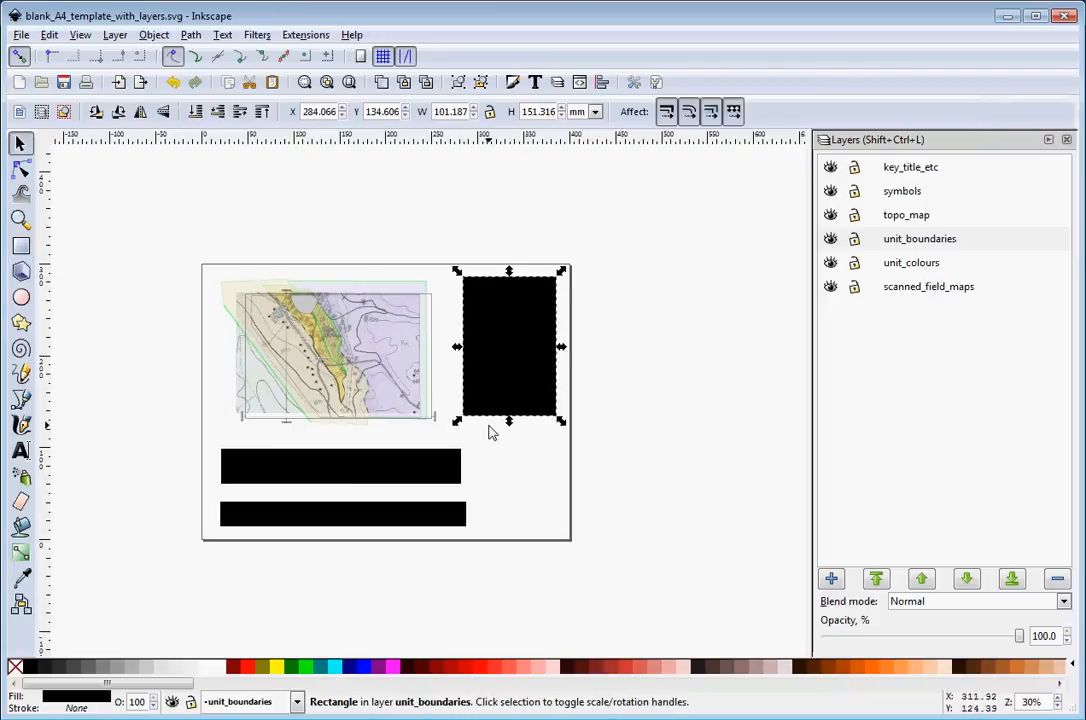
left_click(670, 458)
Give both wide rectangles a black stroke and no fill
left_click(460, 481)
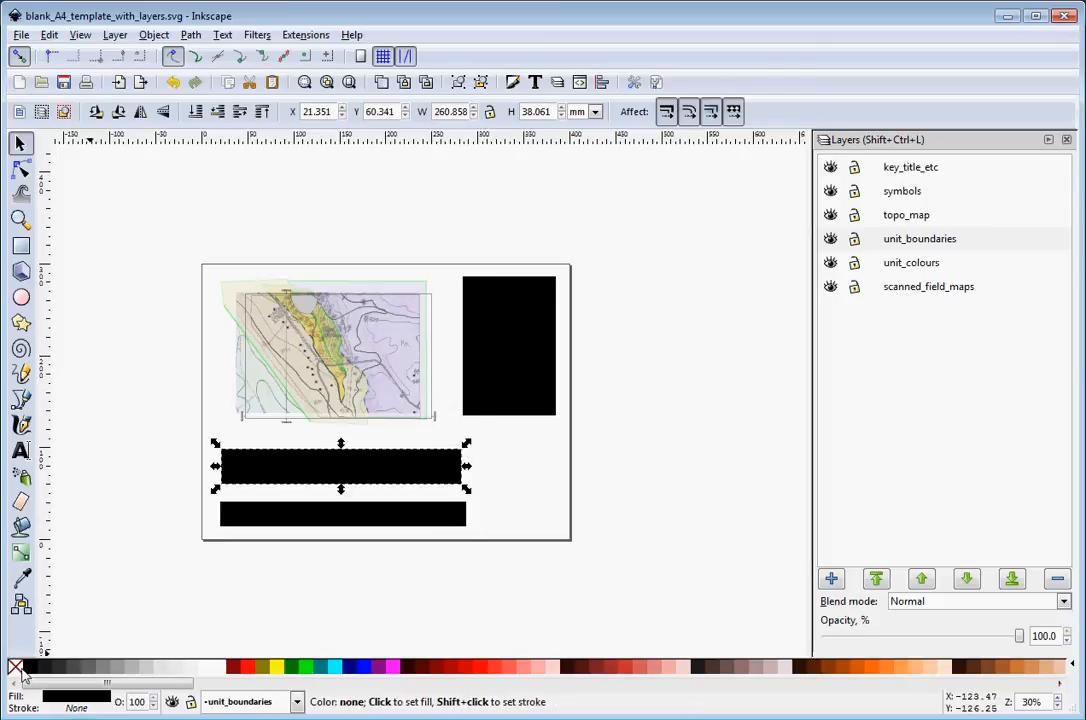
left_click(28, 669, "shift")
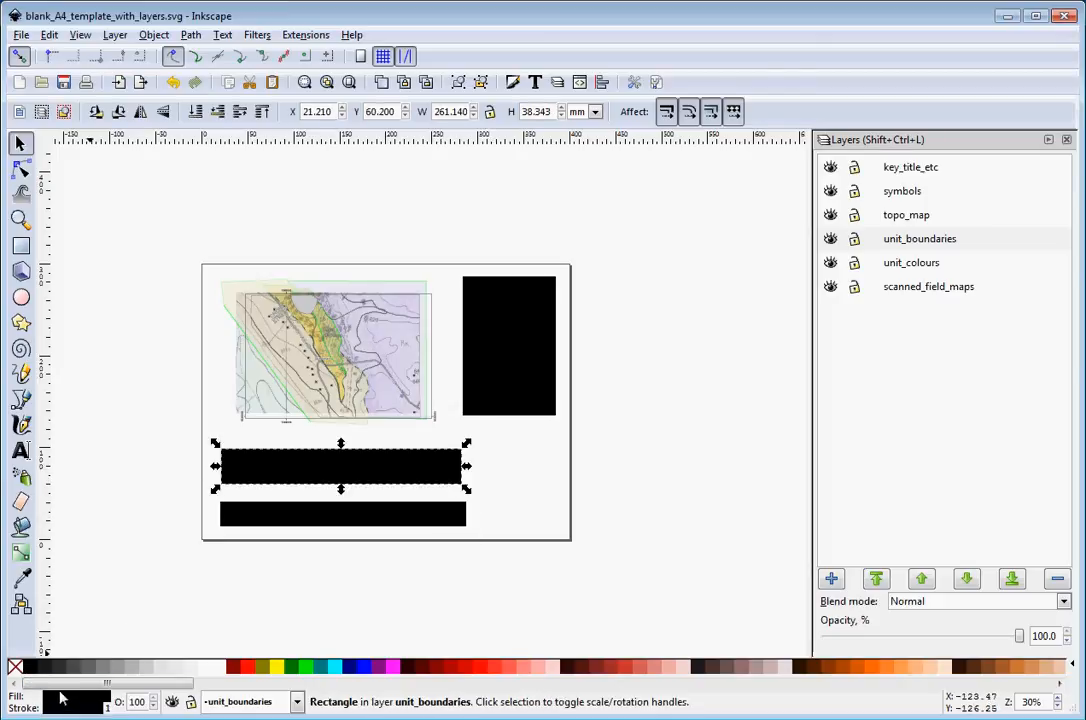
left_click(15, 668)
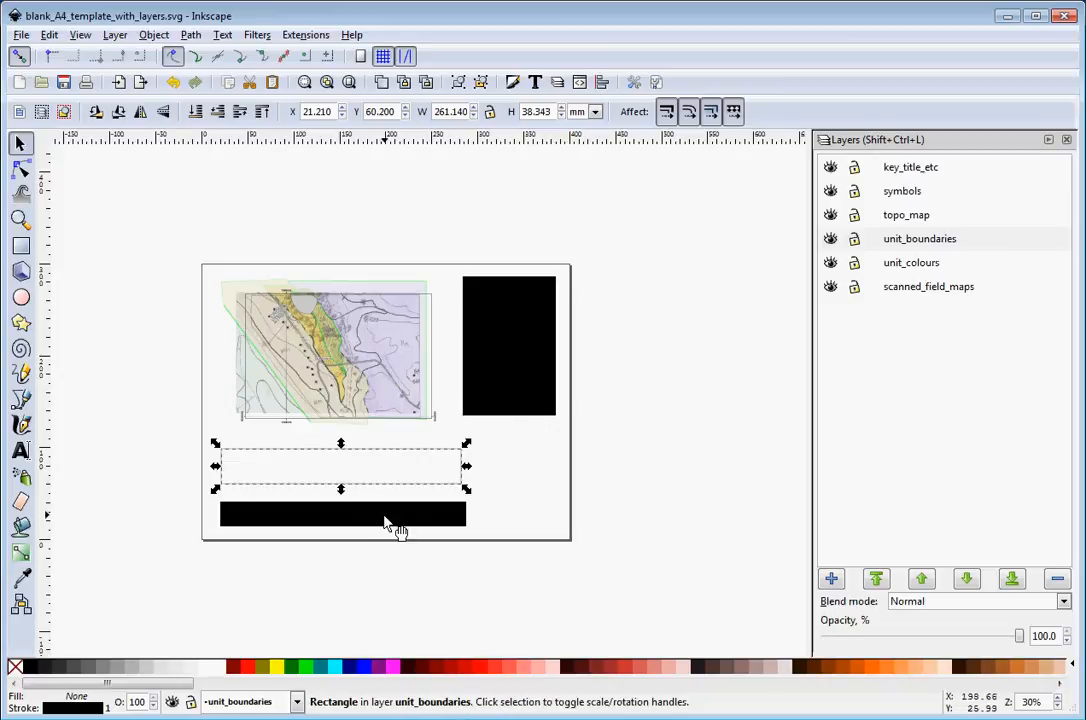
left_click(393, 518)
left_click(28, 669, "shift")
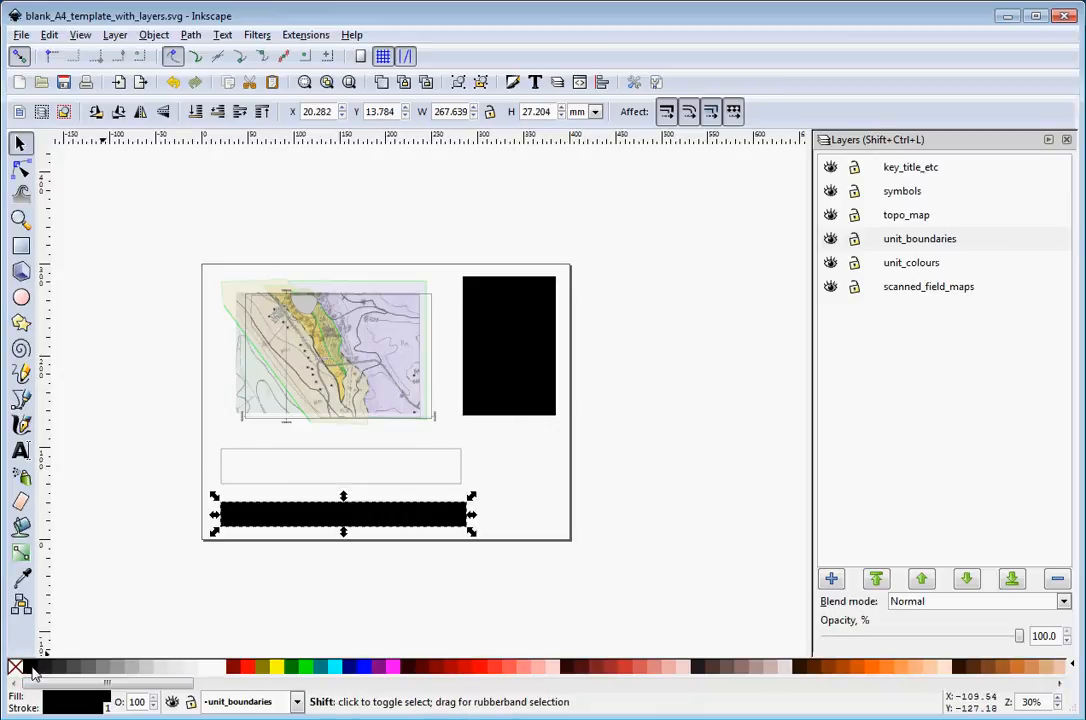
left_click(15, 668)
Give the tall rectangle no fill and a black stroke
left_click(550, 368)
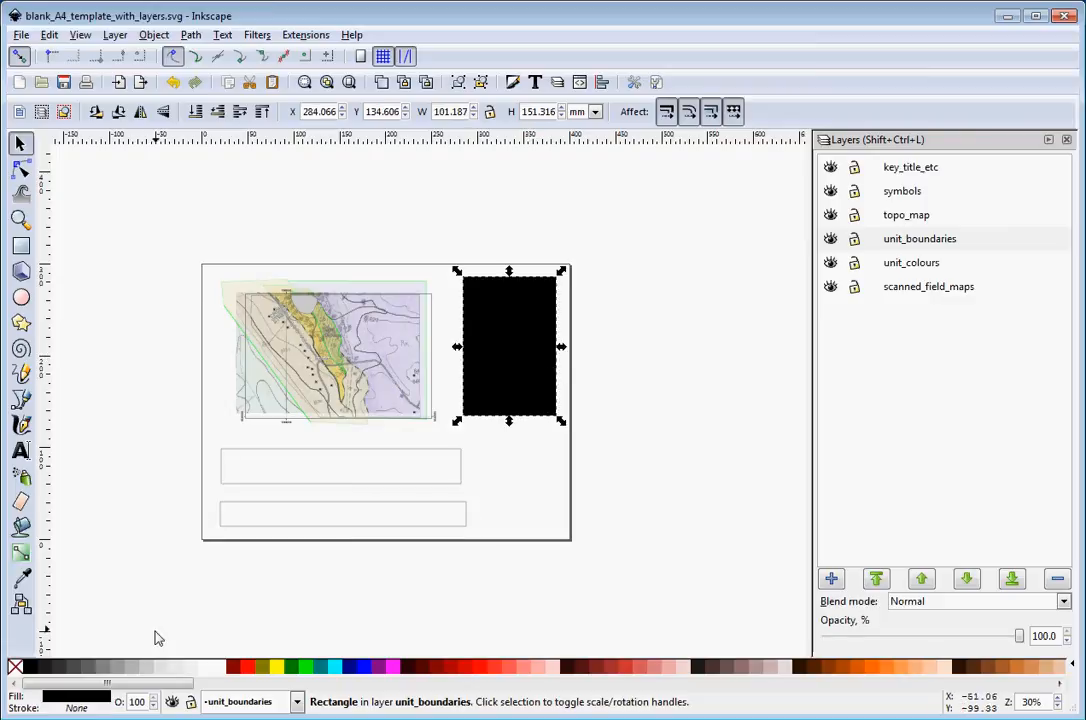
left_click(15, 668)
left_click(28, 669, "shift")
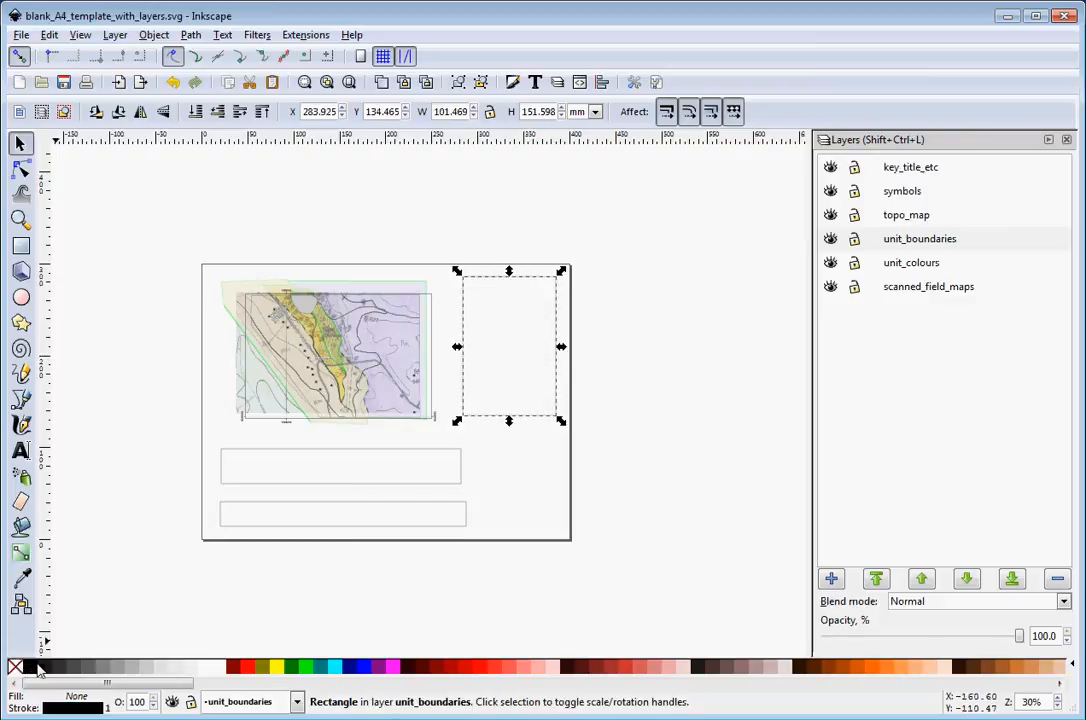
left_click(705, 472)
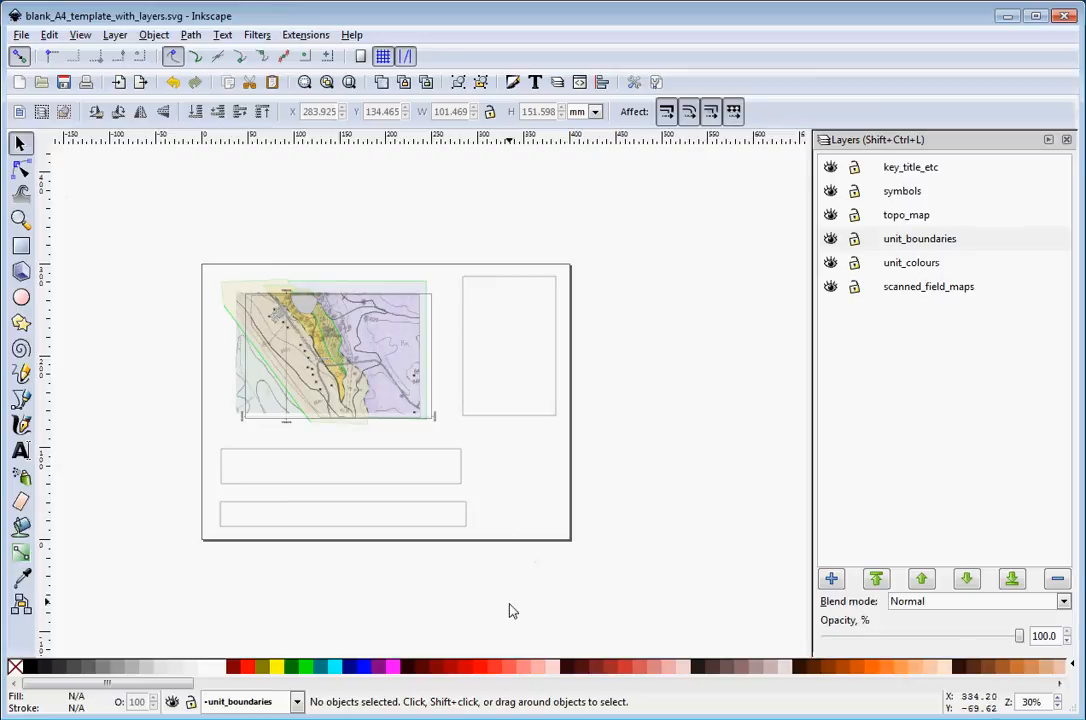
left_click(557, 413)
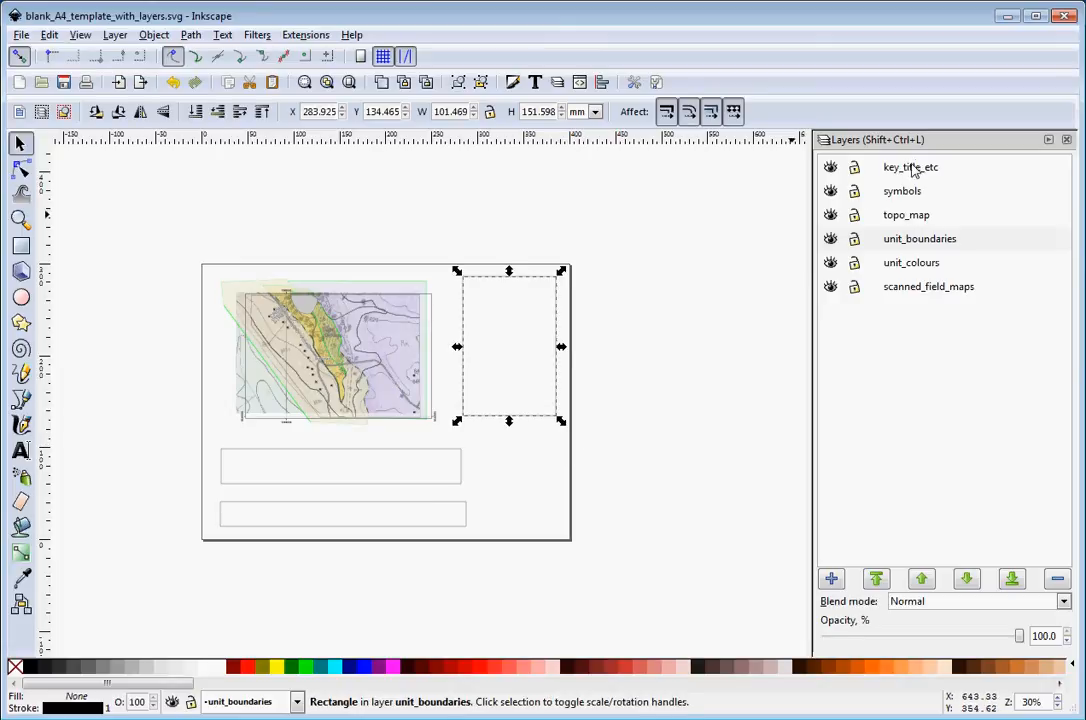
left_click(628, 417)
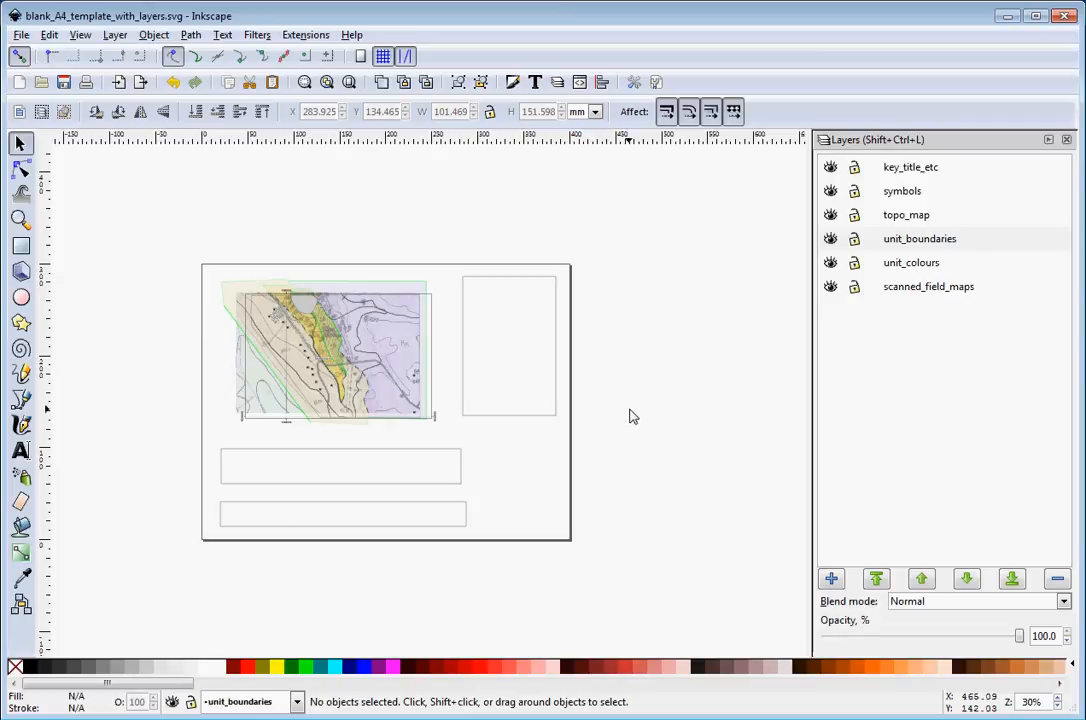
left_click(21, 36)
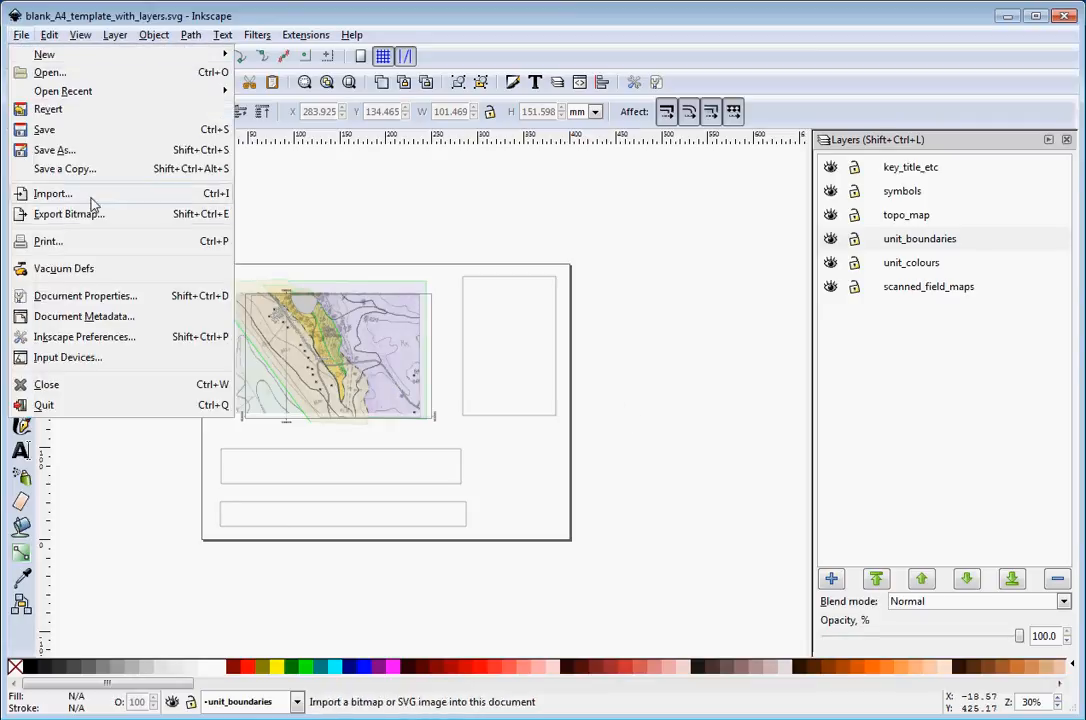
left_click(62, 150)
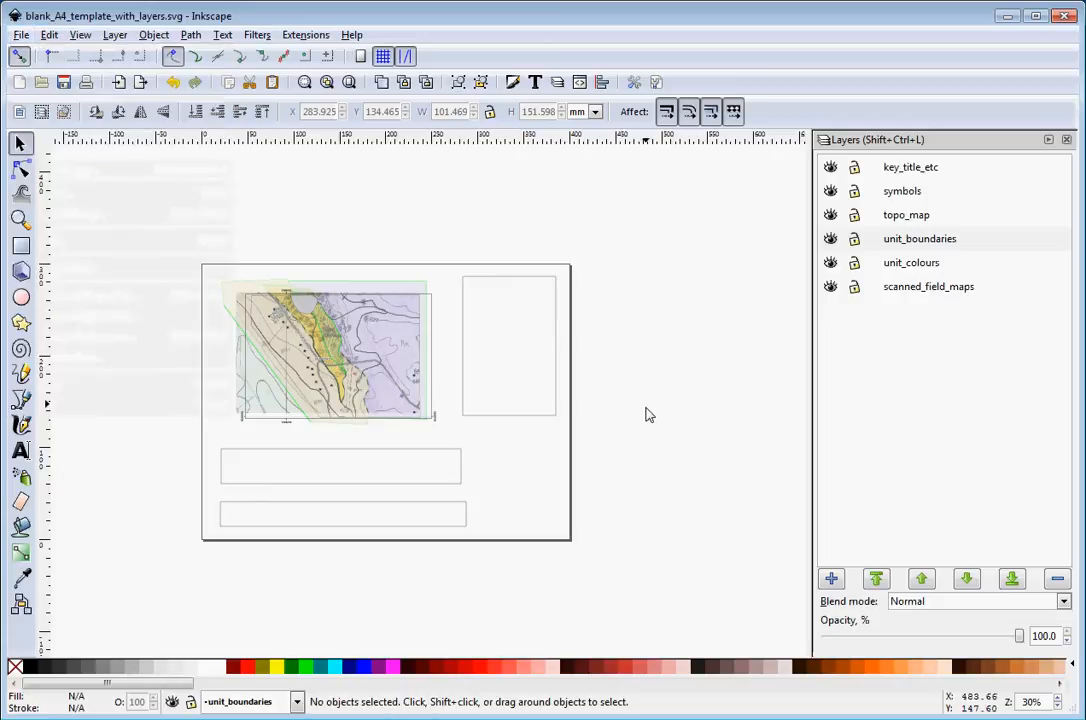
left_click(592, 366)
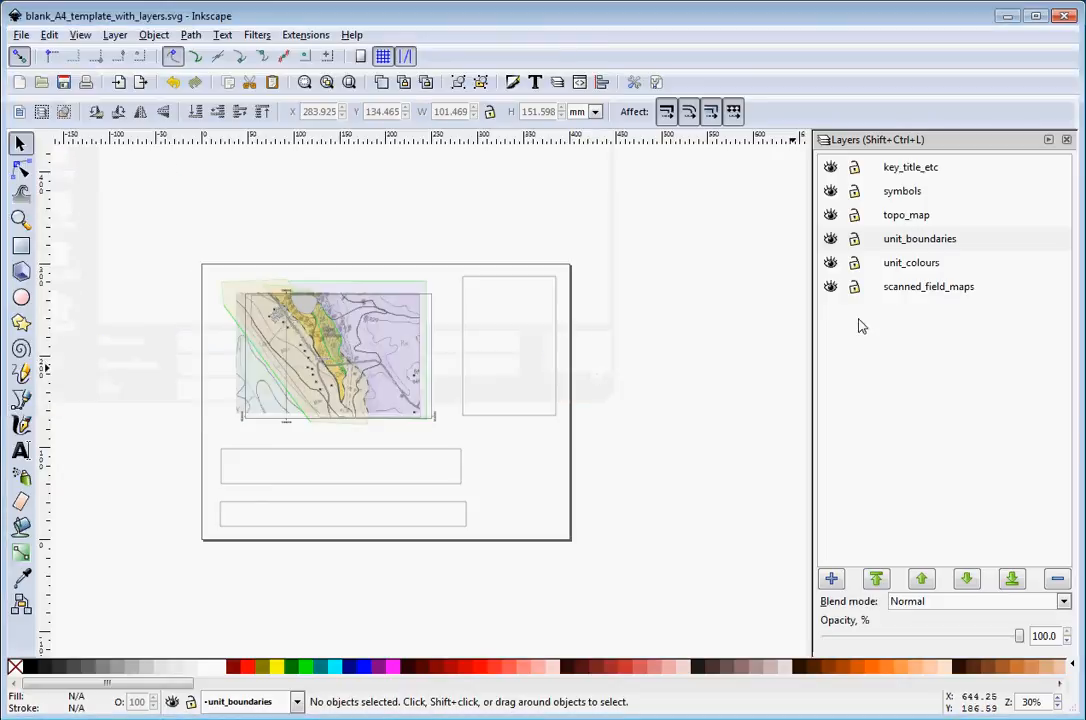
Hide the scanned_field_maps layer
left_click(830, 287)
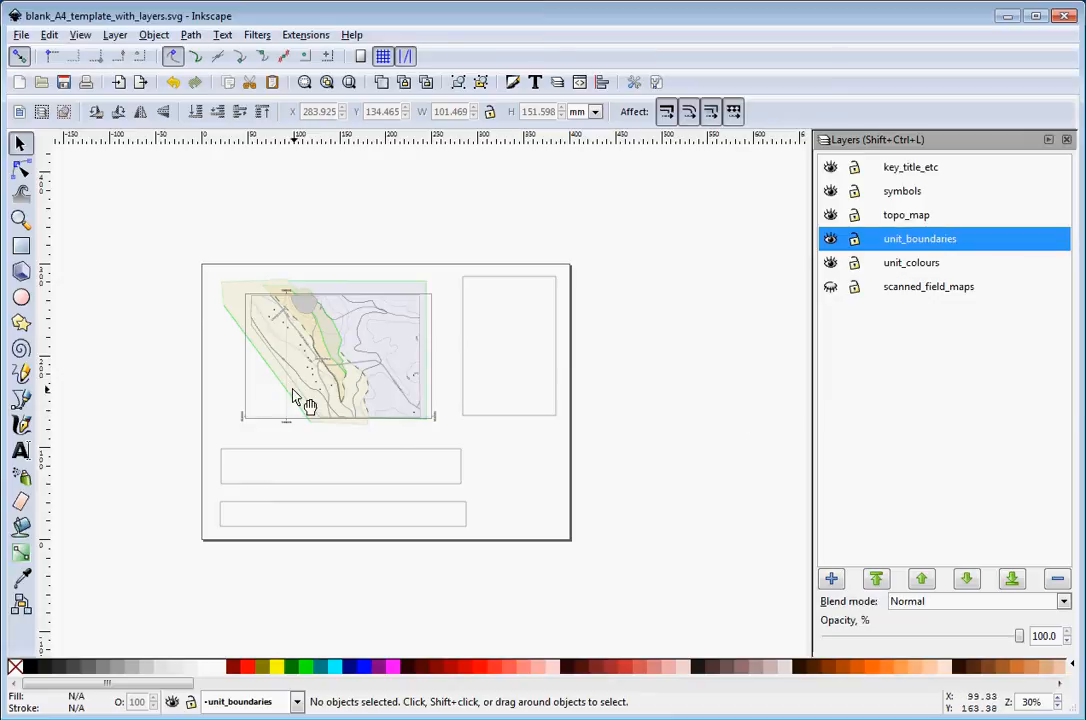
Save the document as a Portable Document Format (*.pdf) file named st_bathans_digitised with the default PDF options
left_click(19, 35)
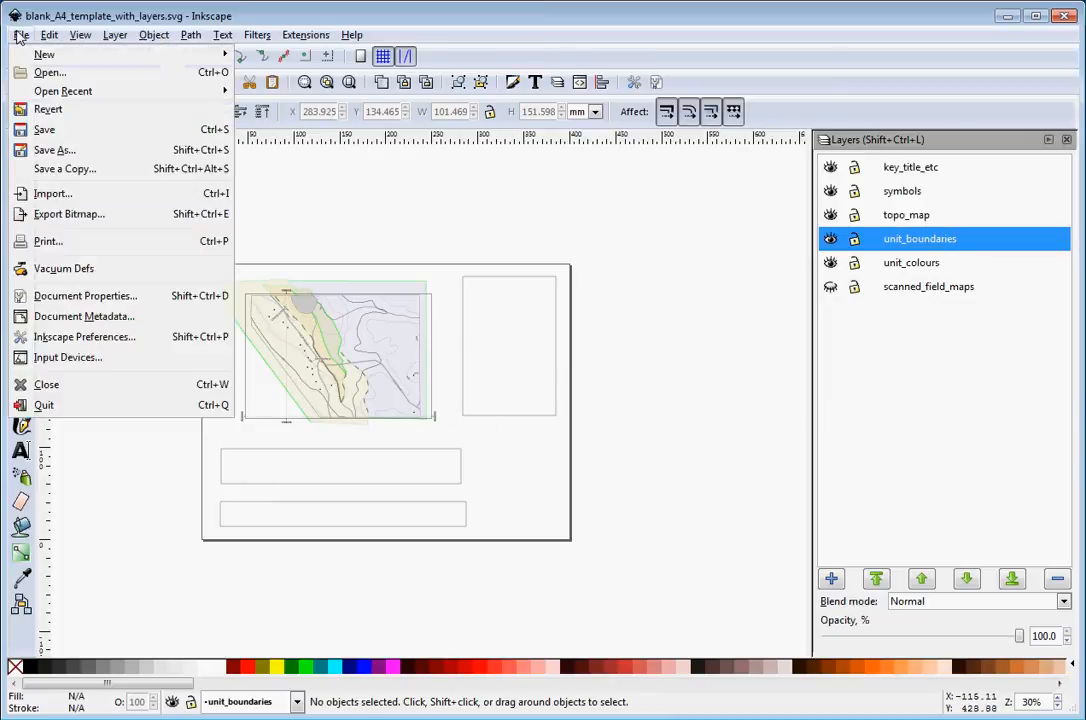
left_click(52, 150)
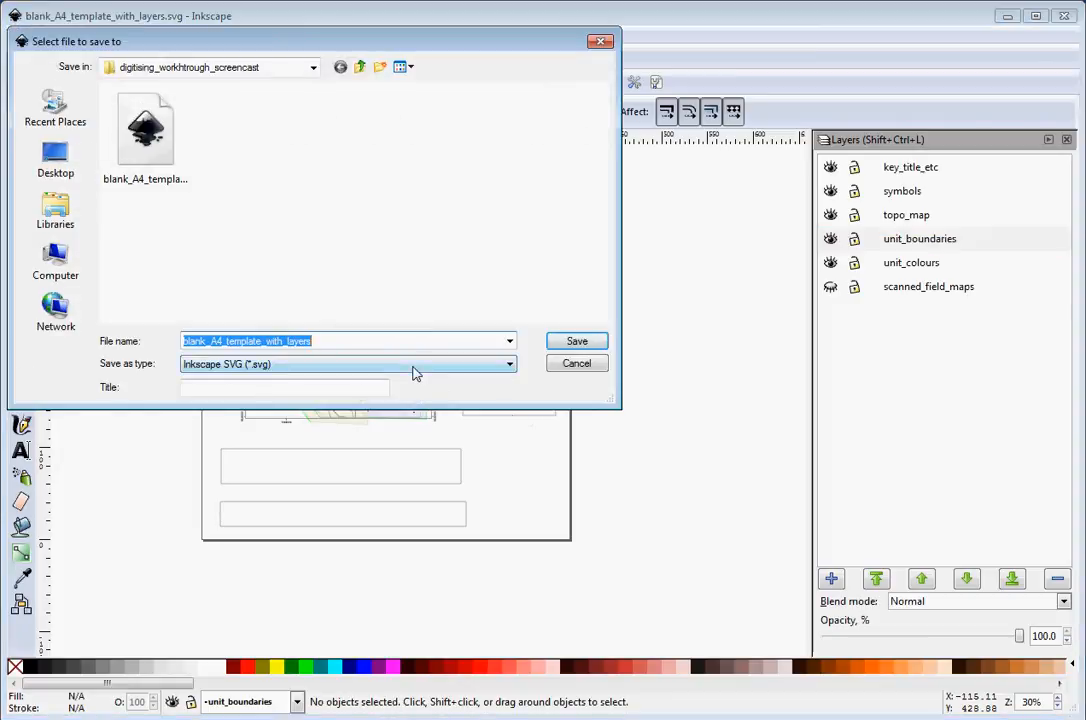
left_click(397, 366)
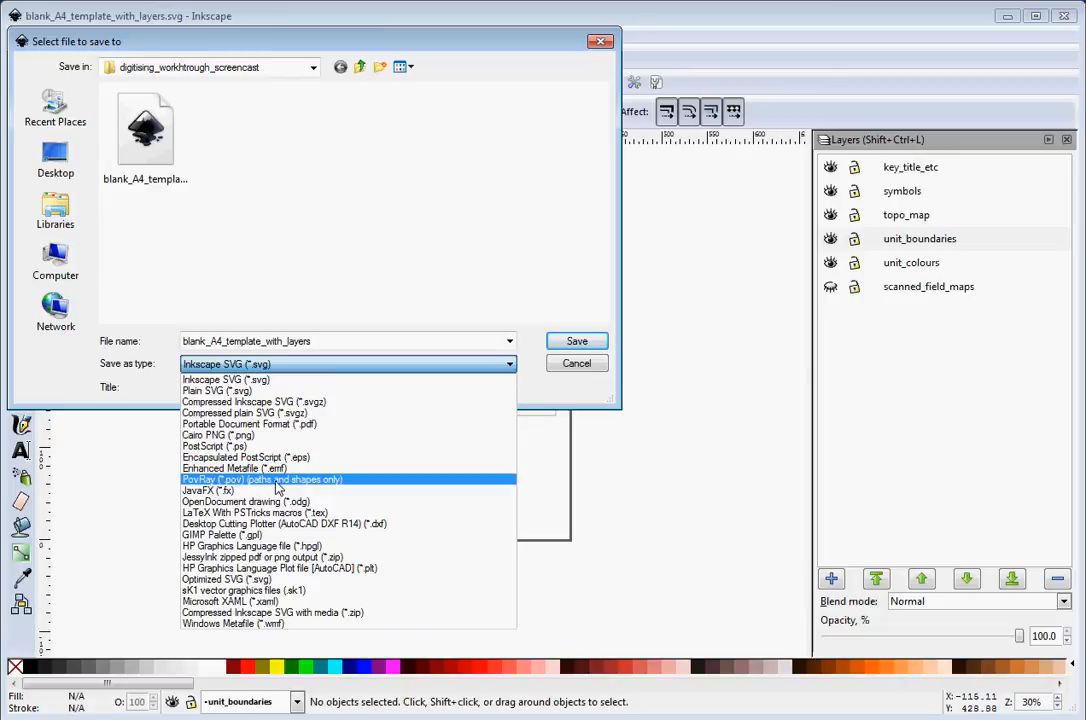
left_click(259, 424)
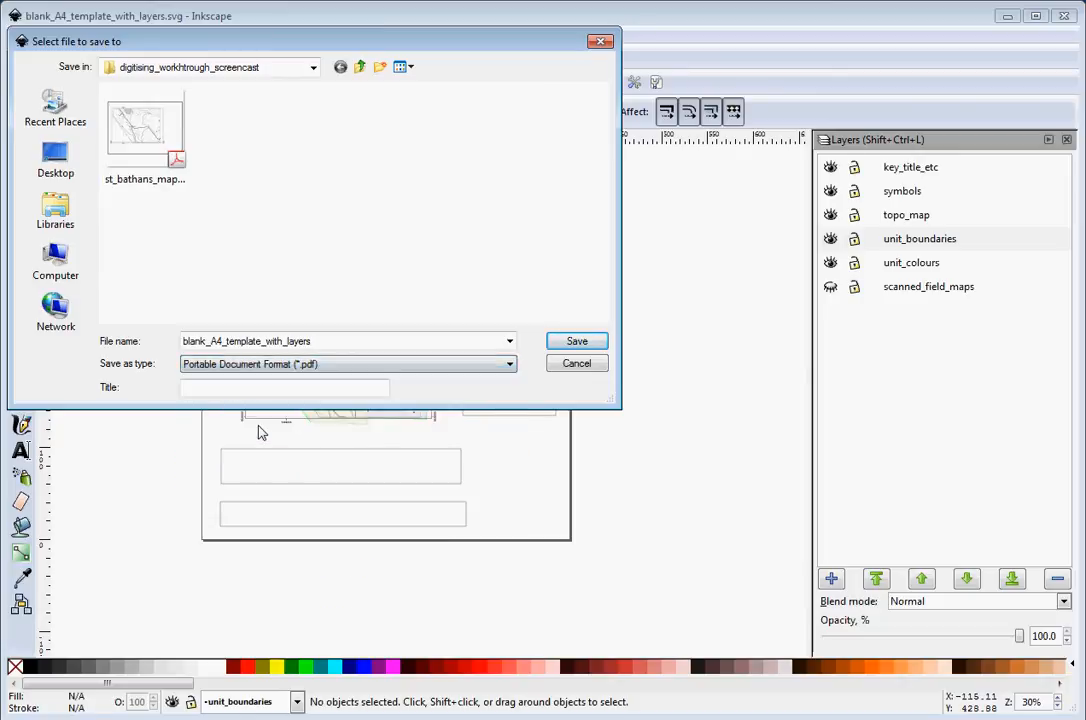
double_click(320, 341)
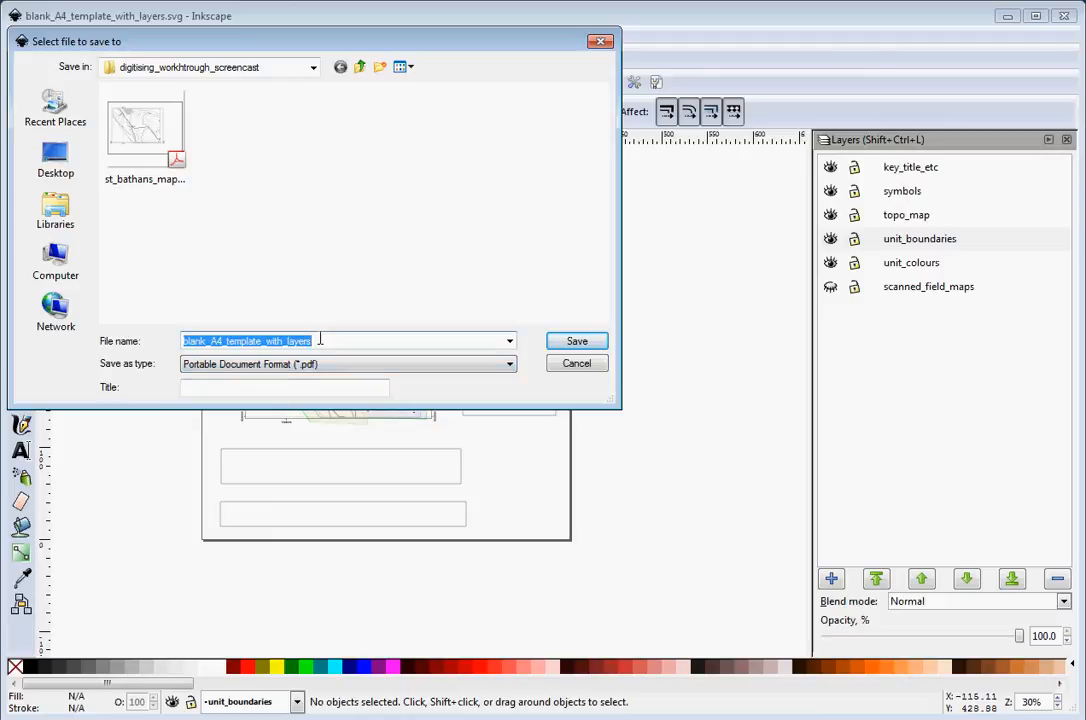
type("st_batha")
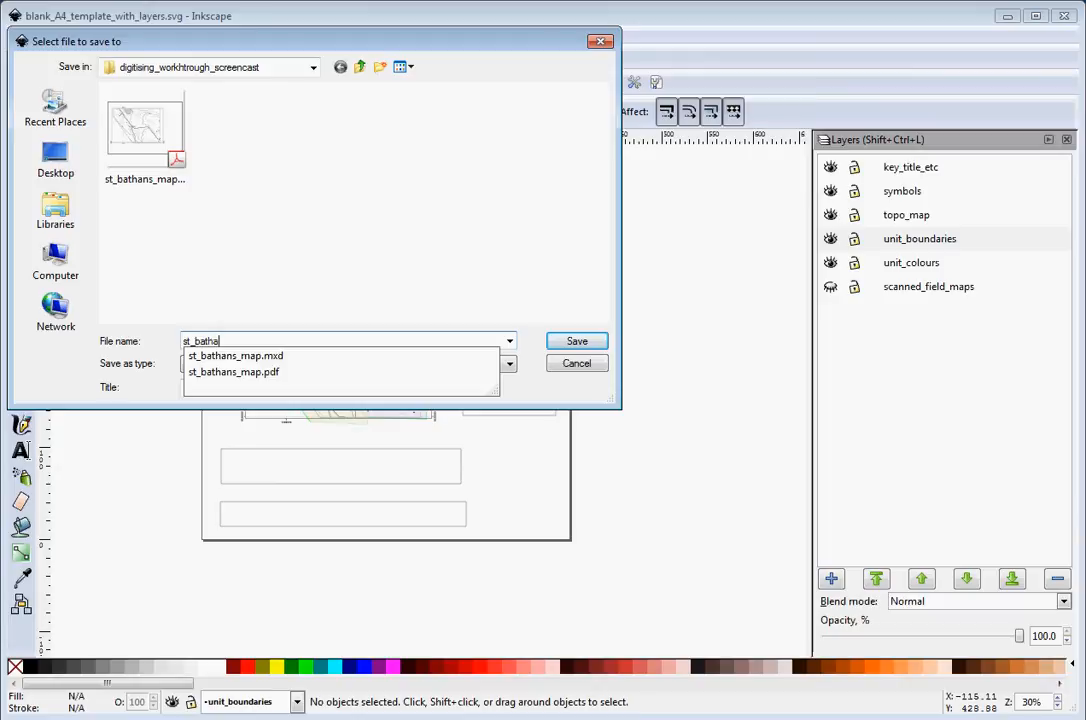
type("ns_digitis")
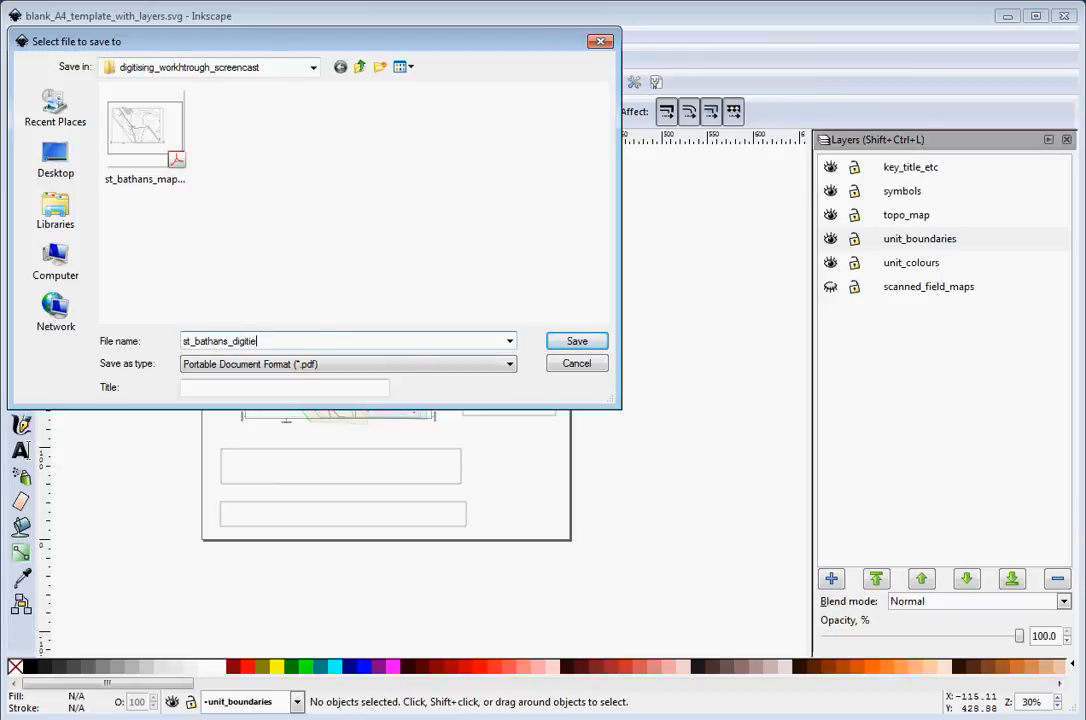
type("ed")
left_click(598, 347)
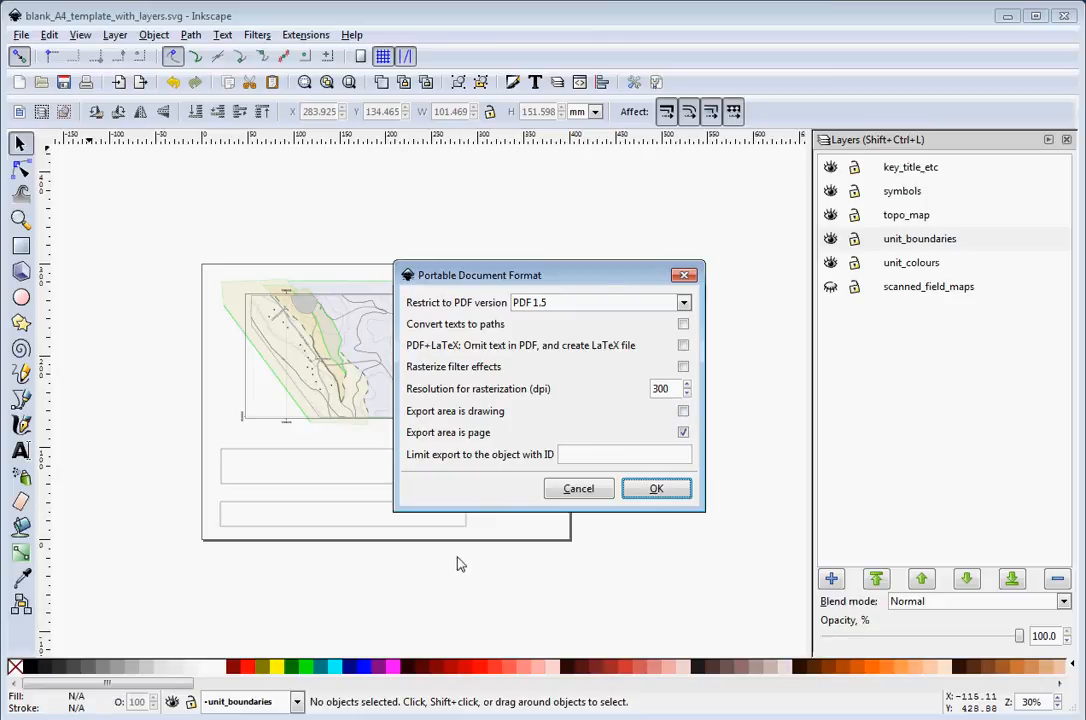
left_click(674, 495)
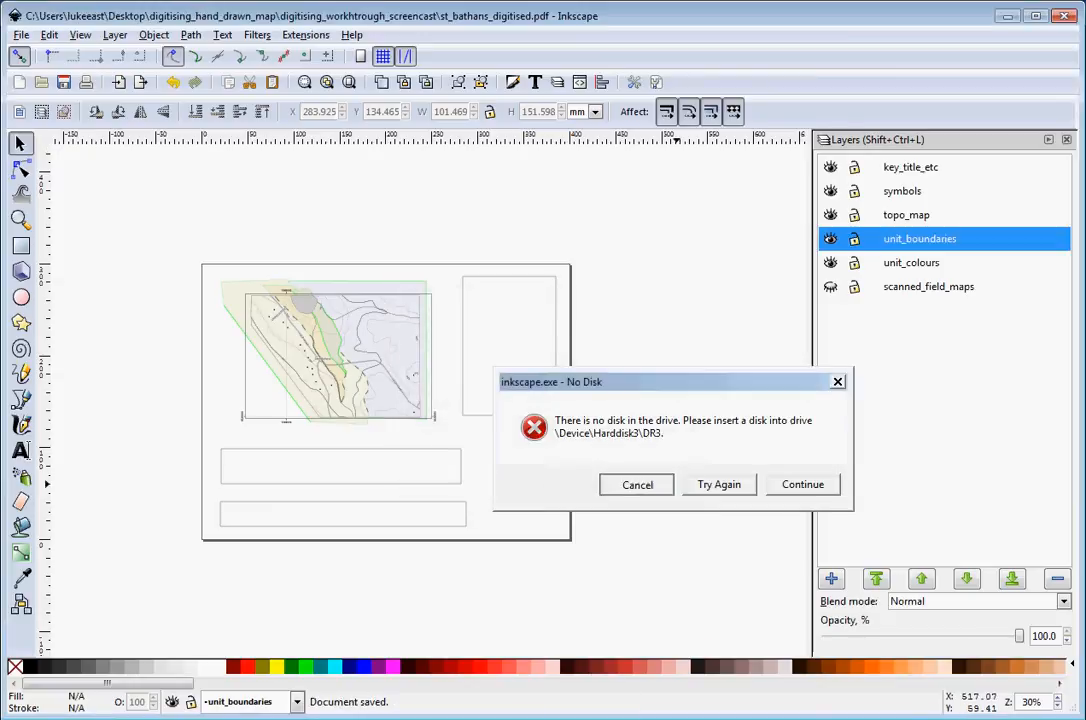
left_click(640, 484)
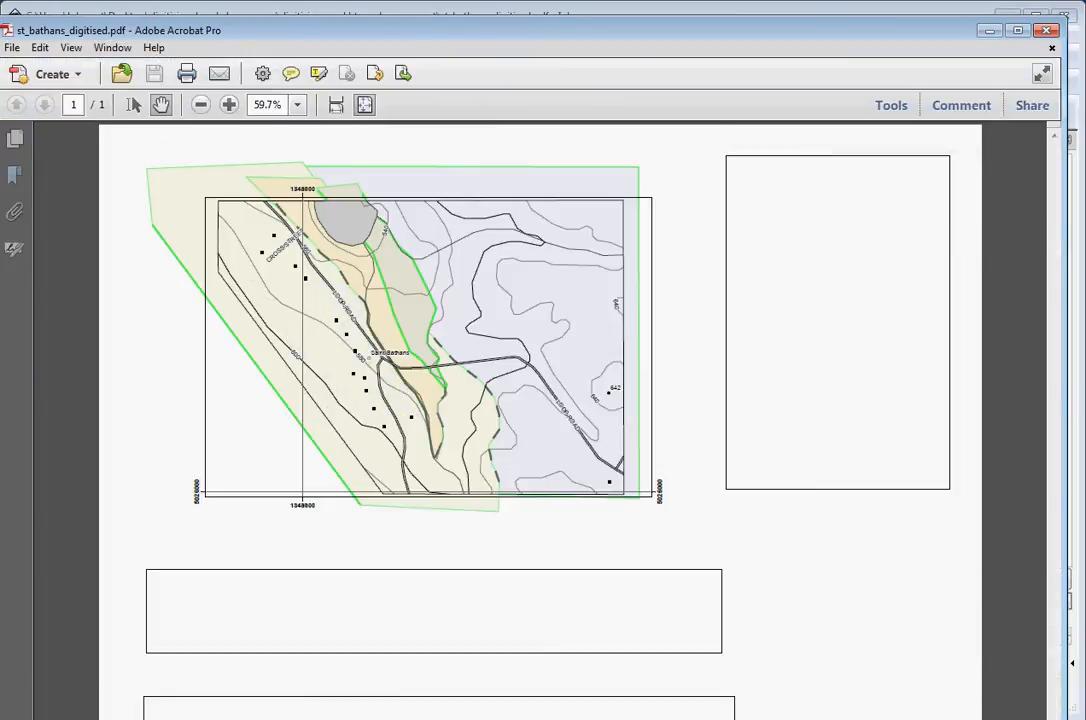
Inspect the exported st_bathans_digitised PDF in Adobe Acrobat, zooming in on the map, then close Acrobat
left_click_drag(1000, 665, 956, 603)
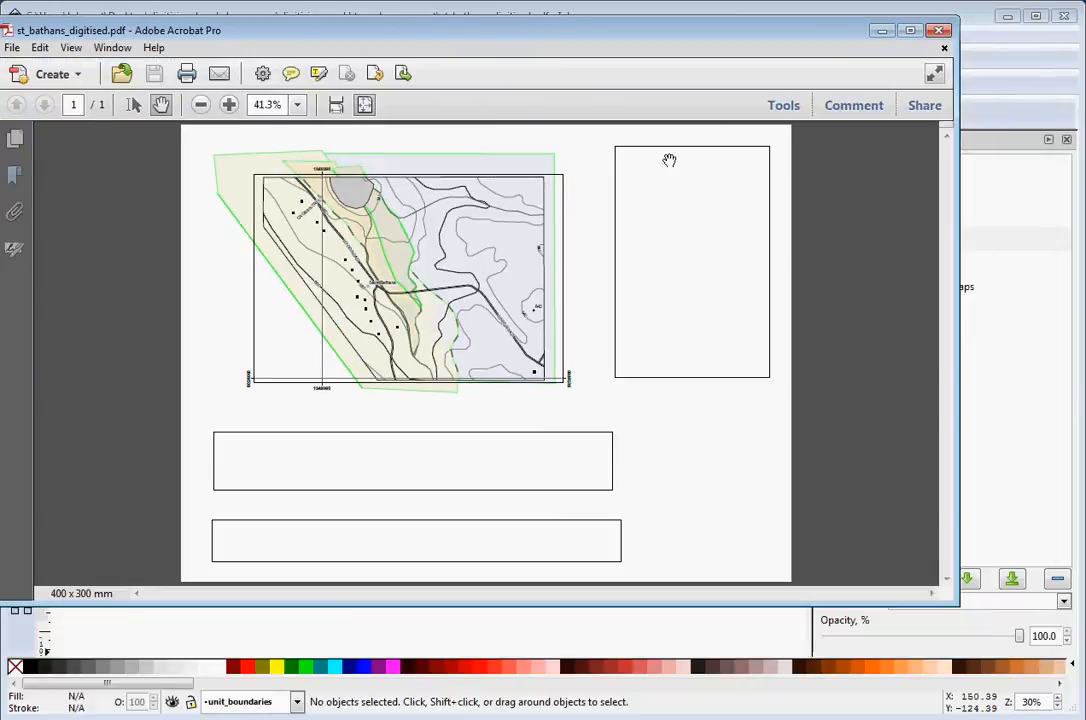
left_click_drag(616, 47, 683, 75)
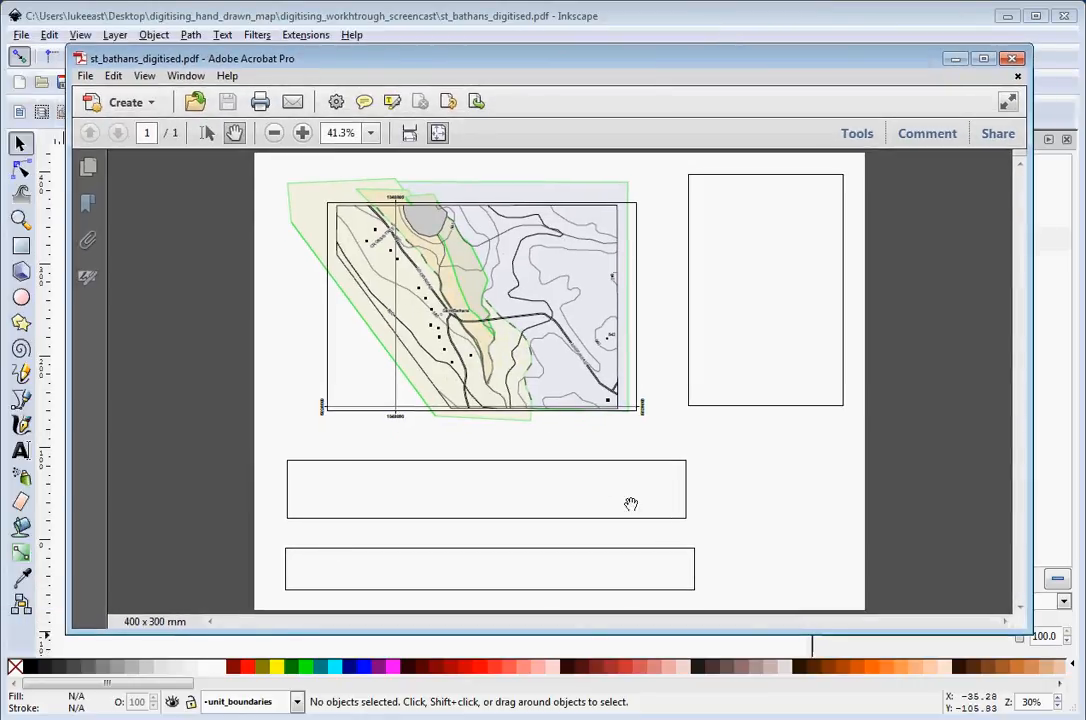
left_click(303, 133)
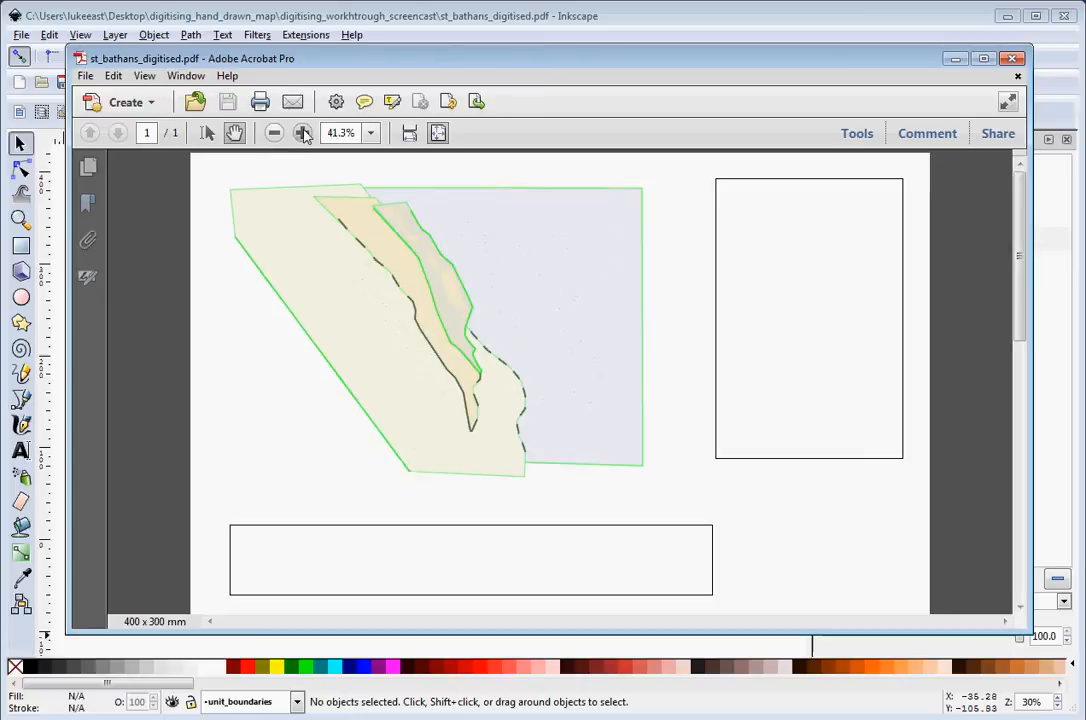
left_click(303, 133)
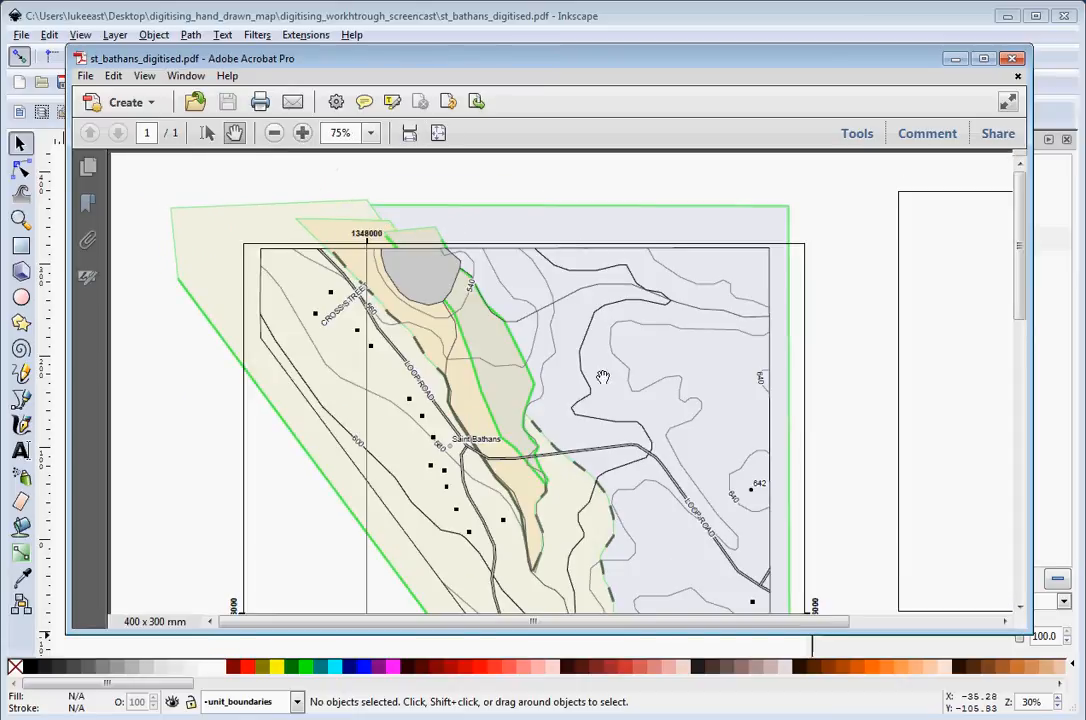
scroll(628, 428, "down", 1)
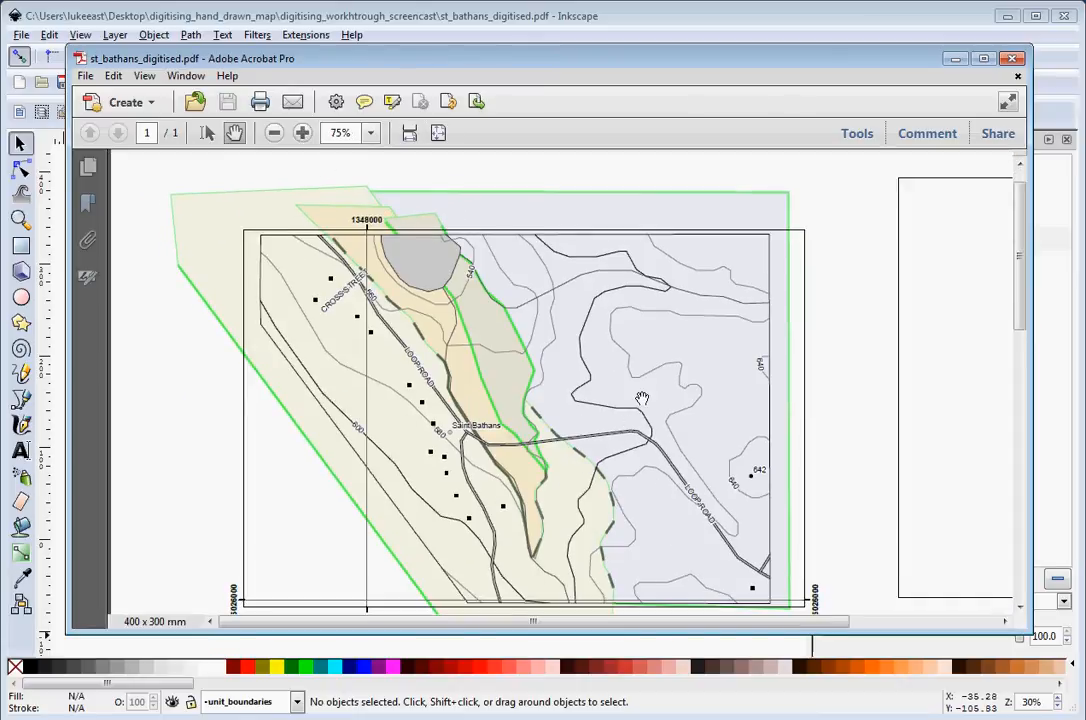
scroll(632, 456, "down", 2)
scroll(635, 468, "down", 3)
scroll(625, 460, "up", 4)
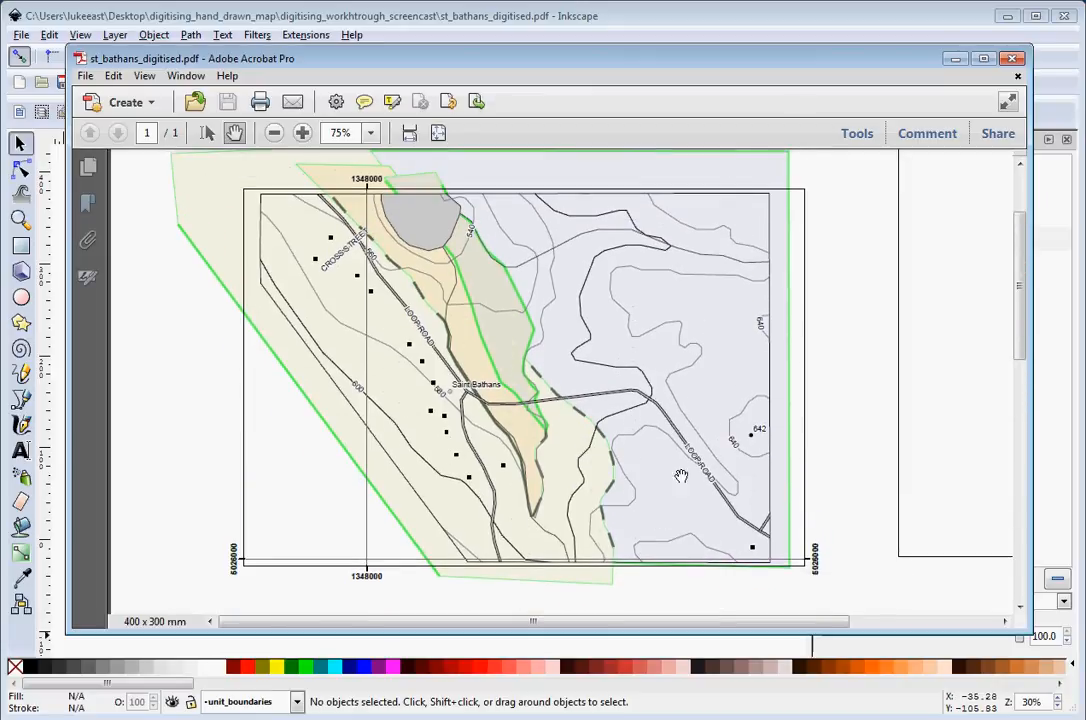
scroll(622, 430, "down", 2)
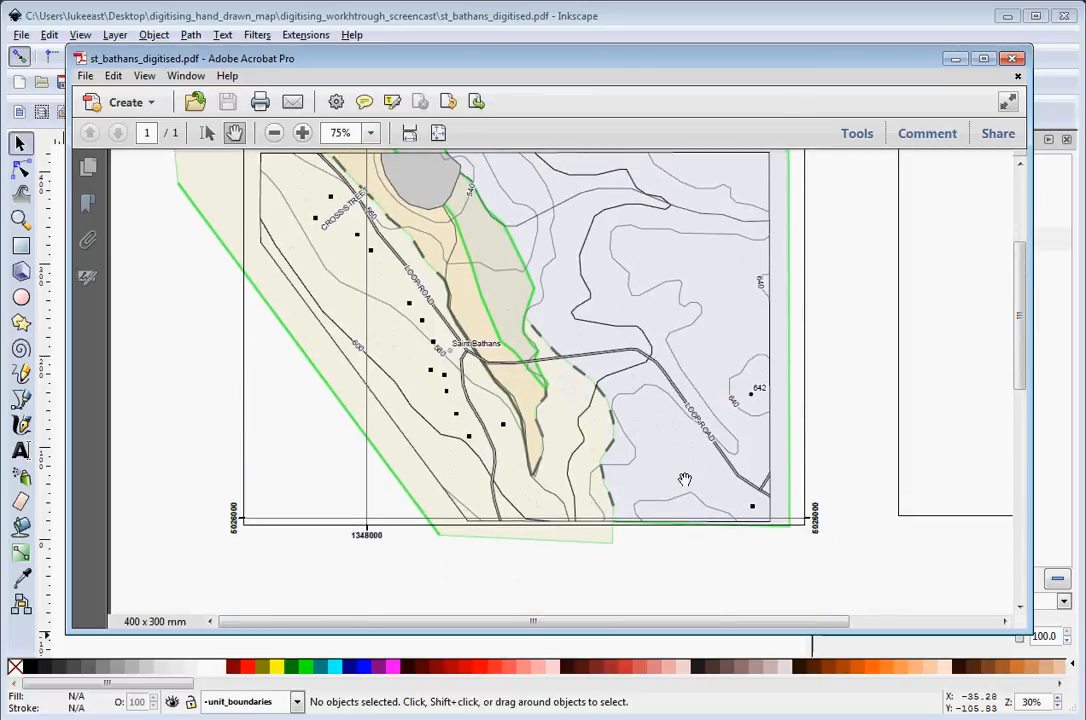
scroll(655, 443, "down", 1)
scroll(708, 478, "up", 2)
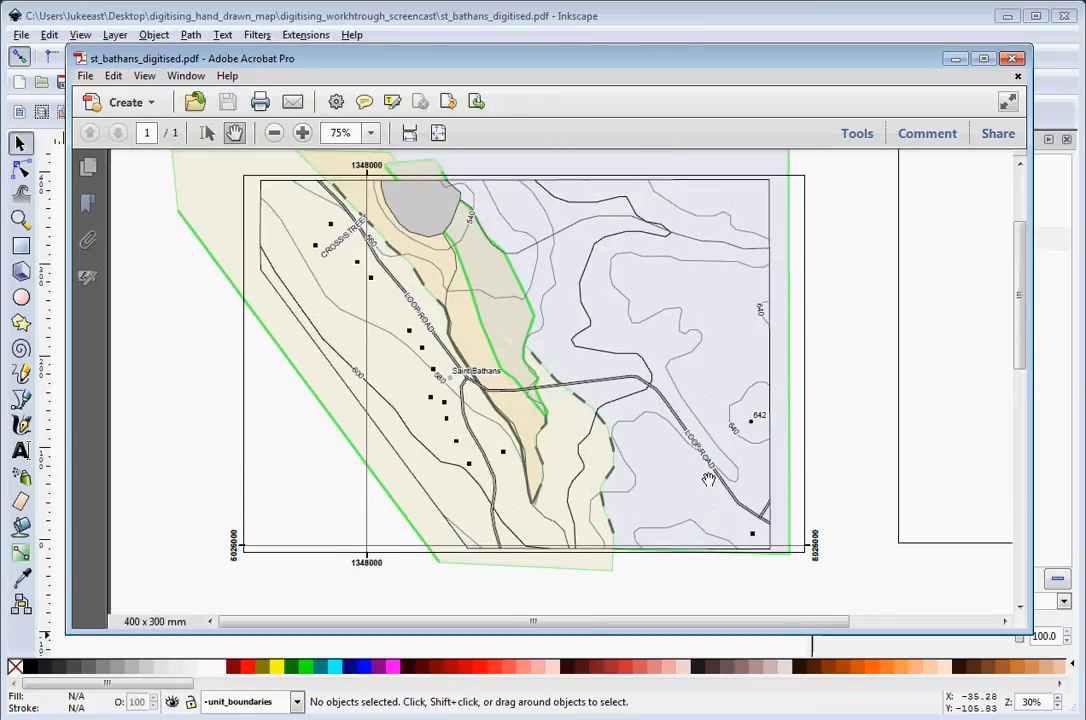
scroll(690, 500, "up", 2)
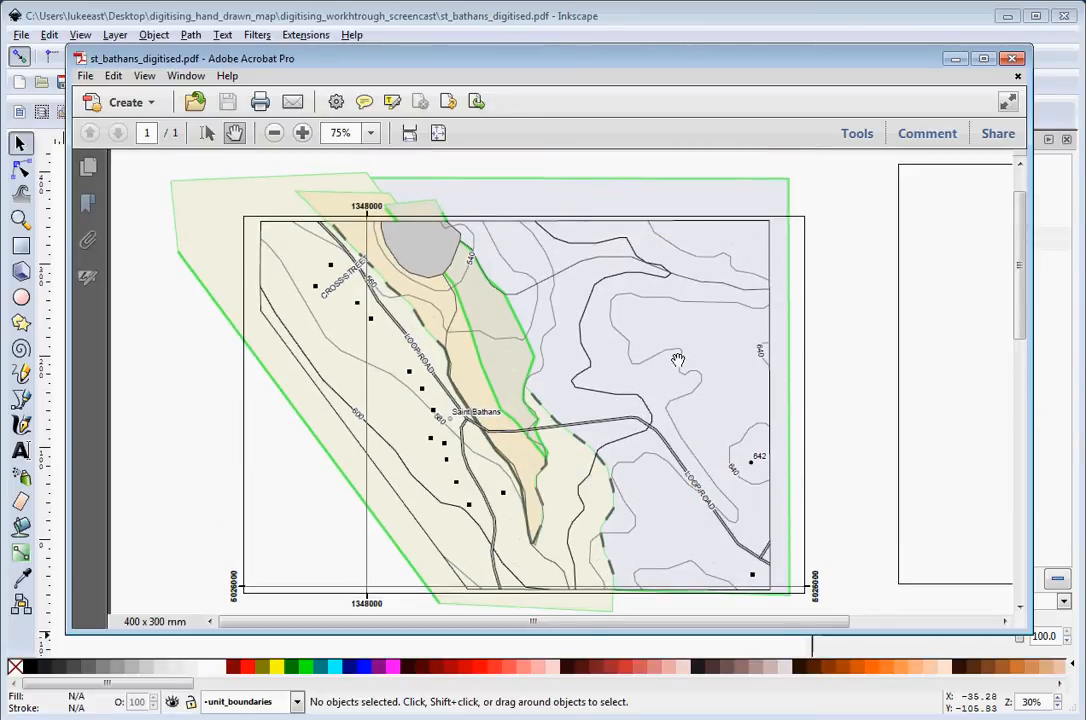
scroll(575, 307, "down", 3)
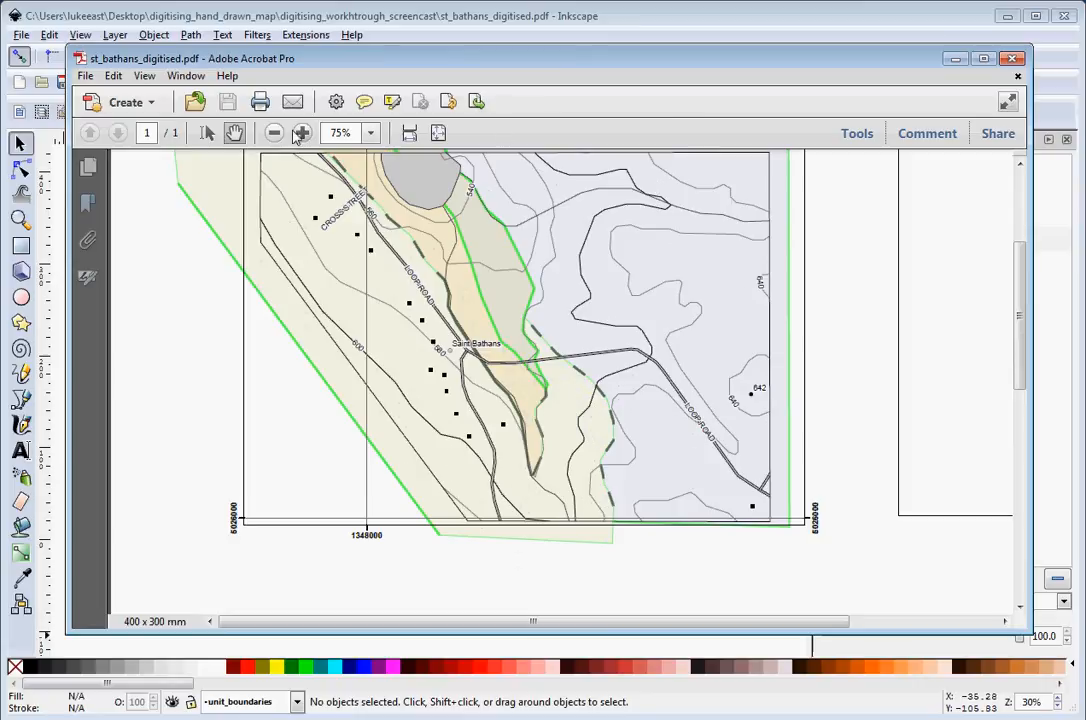
scroll(608, 374, "down", 4)
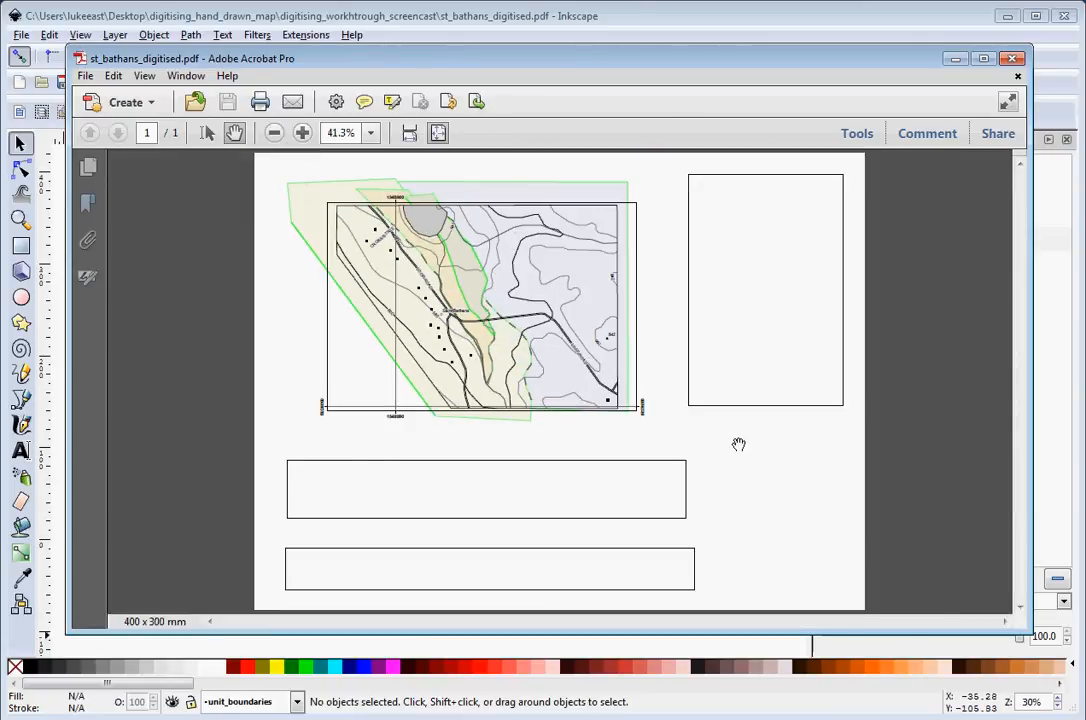
left_click(1014, 60)
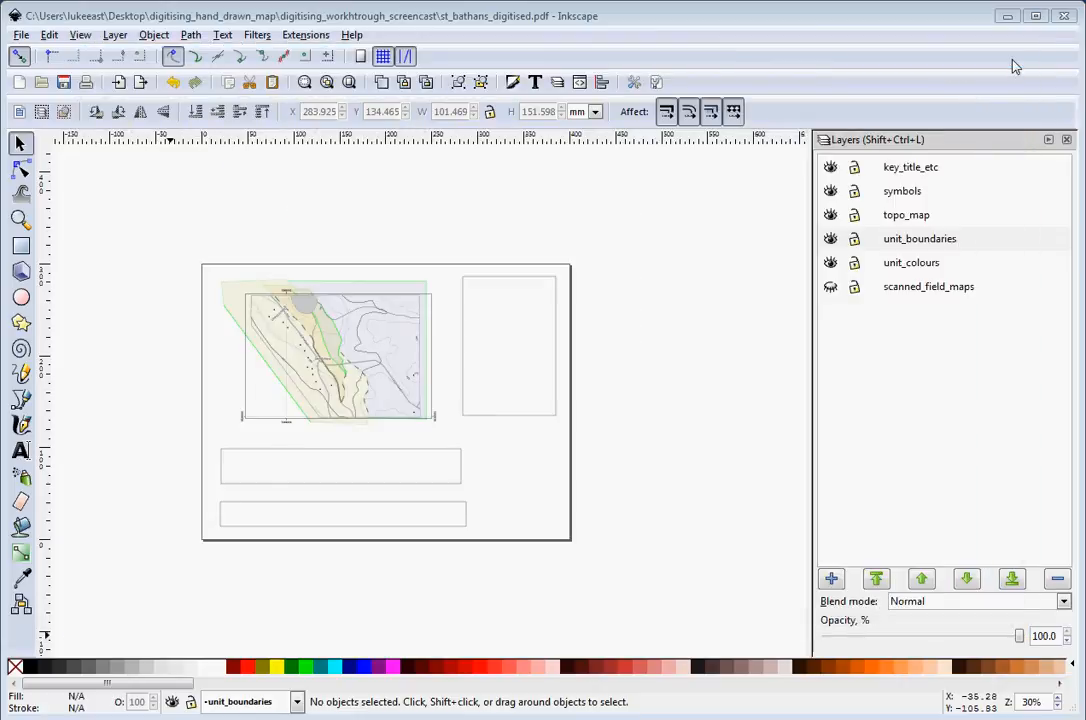